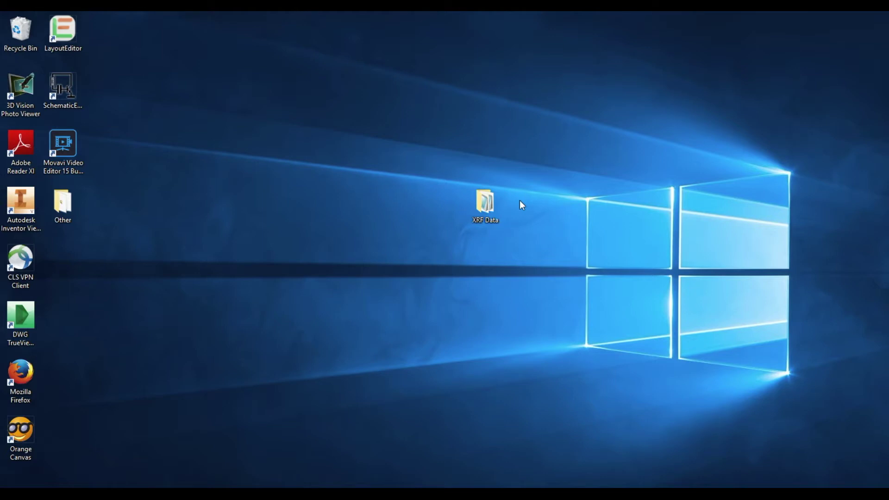
Step: Open the Sample 1 file from the XRF Data folder in Notepad using Open with
{"action": "double_click", "coordinate": [493, 202]}
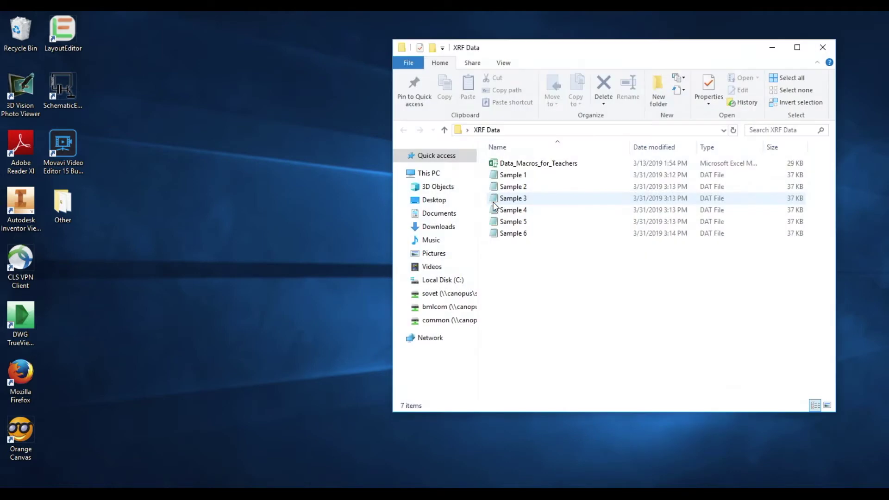
{"action": "right_click", "coordinate": [525, 177]}
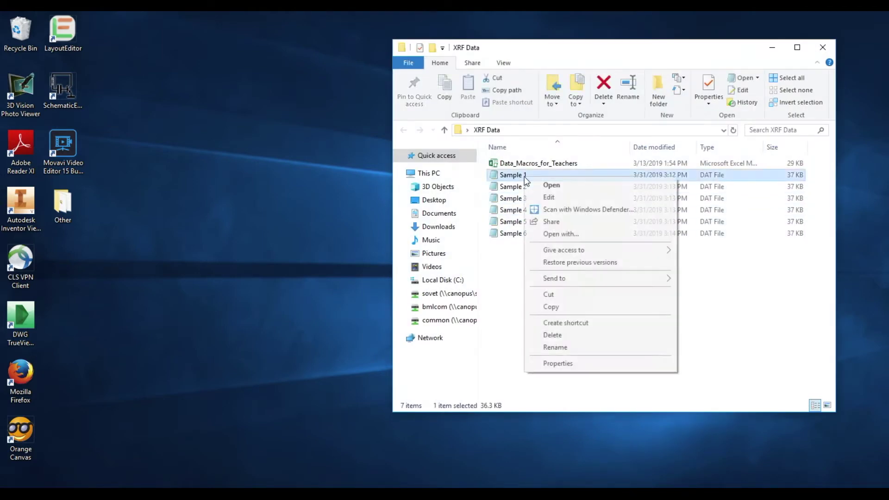
{"action": "left_click", "coordinate": [556, 236]}
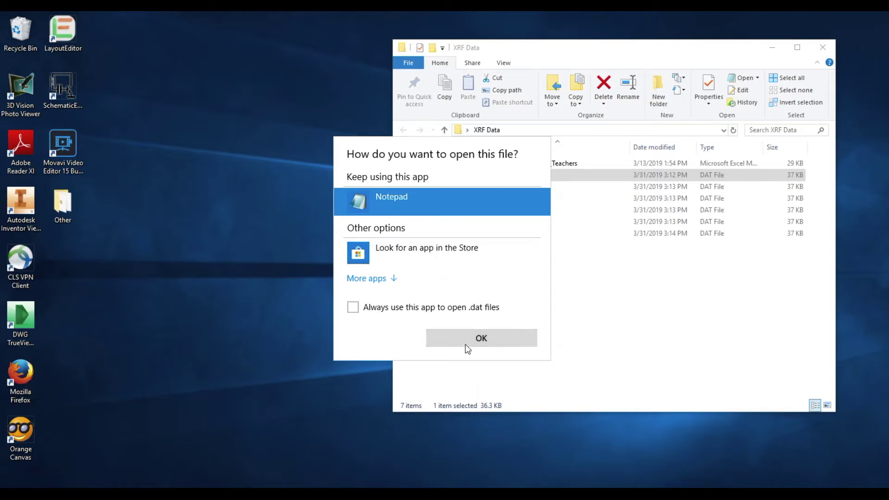
{"action": "left_click", "coordinate": [480, 341]}
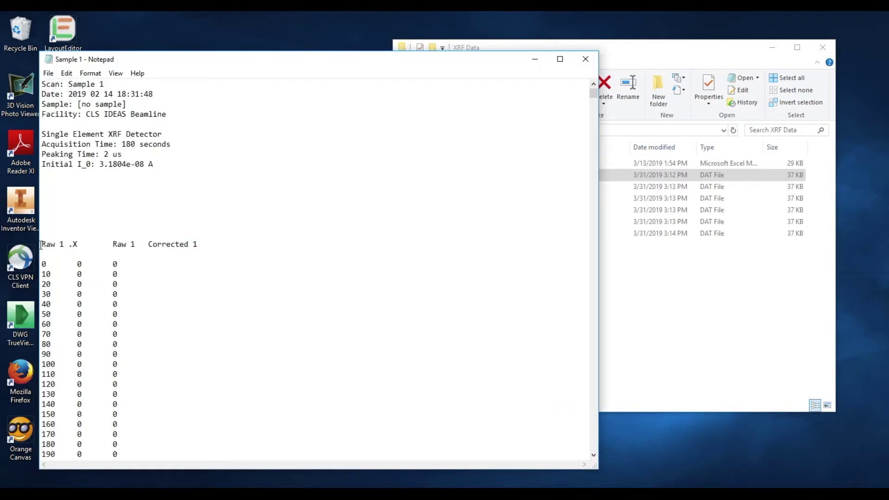
Step: Copy Sample 1's data table from the Raw 1 .X headings down to the 20470 row
{"action": "left_click_drag", "start_coordinate": [595, 93], "coordinate": [621, 451]}
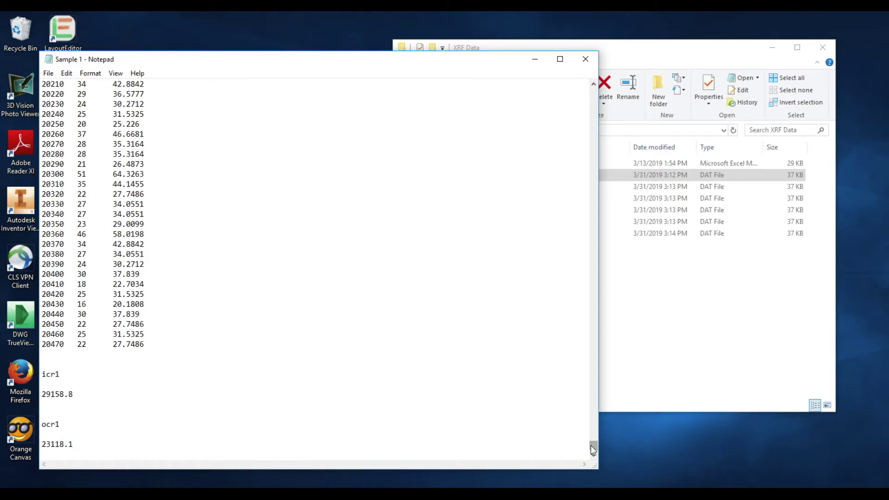
{"action": "left_click_drag", "start_coordinate": [591, 445], "coordinate": [593, 91]}
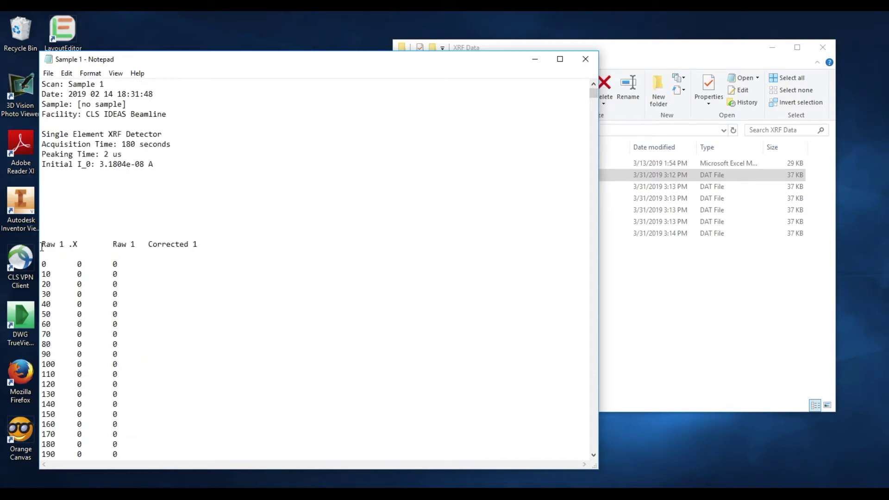
{"action": "left_click_drag", "start_coordinate": [593, 94], "coordinate": [363, 397]}
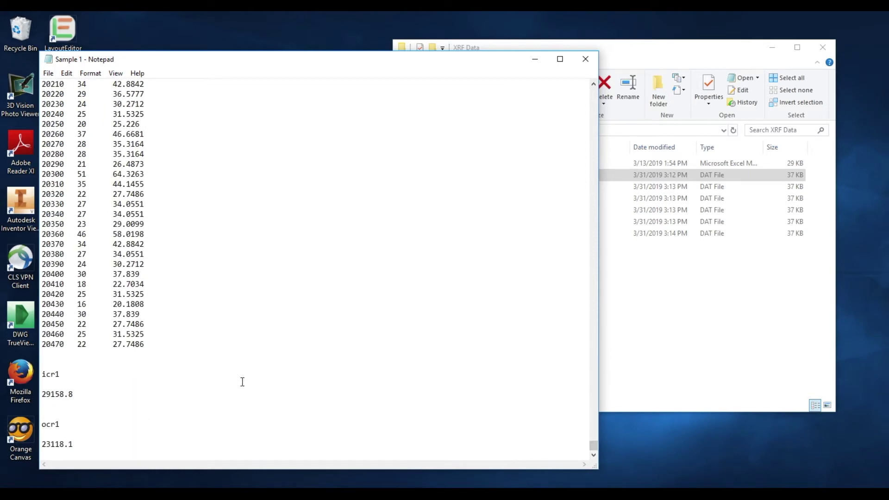
{"action": "left_click", "coordinate": [145, 346], "text": "shift"}
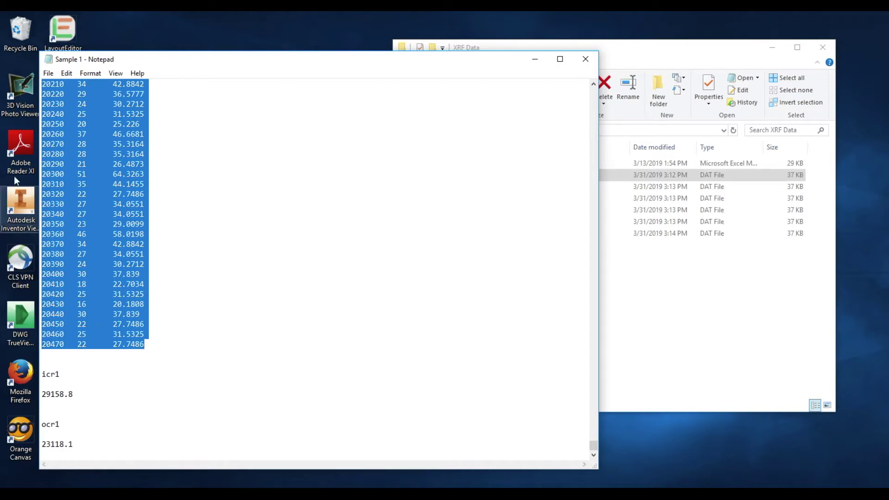
{"action": "right_click", "coordinate": [88, 167]}
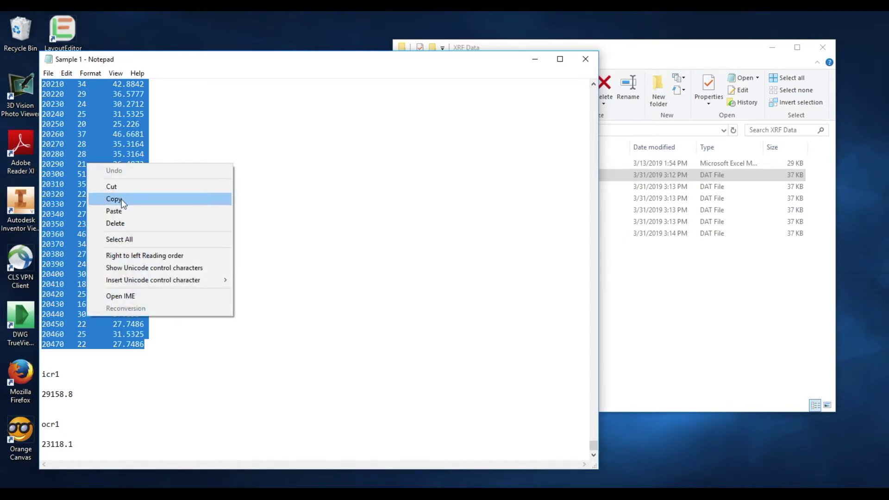
{"action": "left_click", "coordinate": [121, 199]}
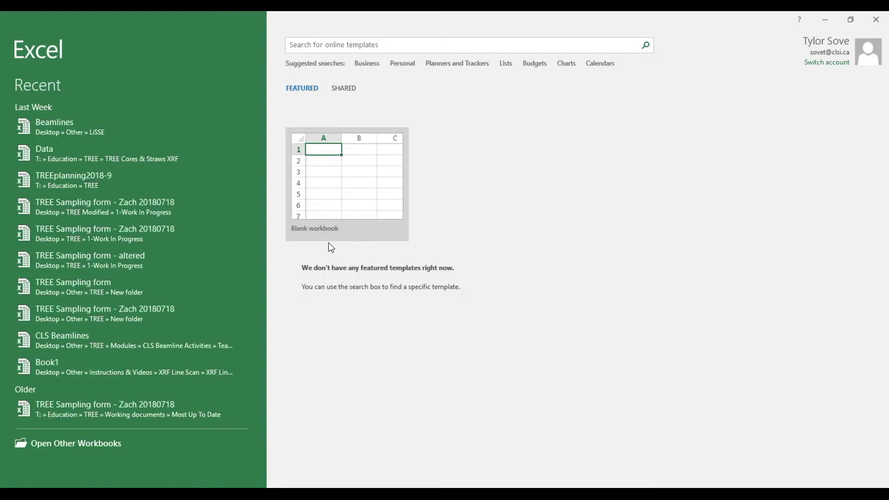
Step: Paste Sample 1's copied data into cell A1 of a new blank workbook
{"action": "left_click", "coordinate": [317, 181]}
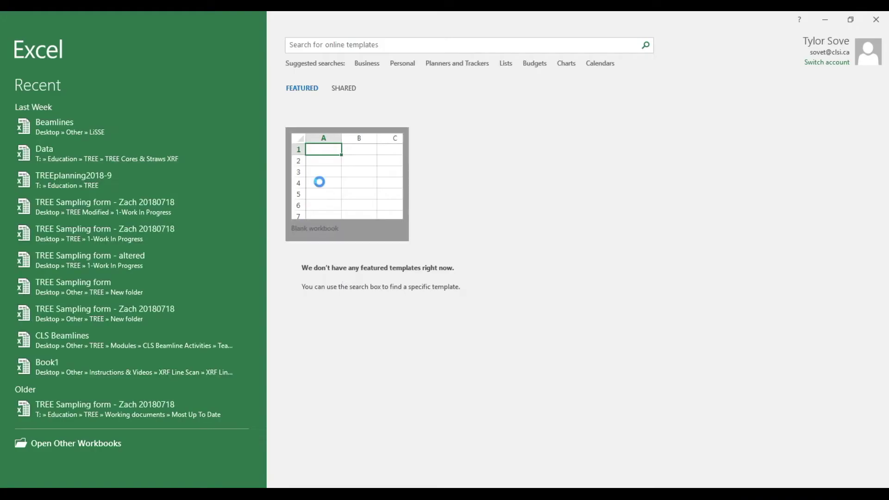
{"action": "right_click", "coordinate": [34, 88]}
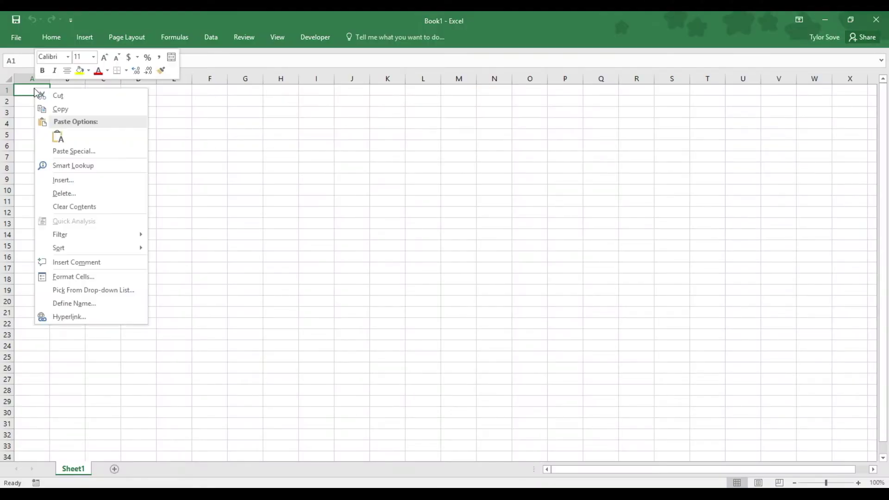
{"action": "left_click", "coordinate": [55, 133]}
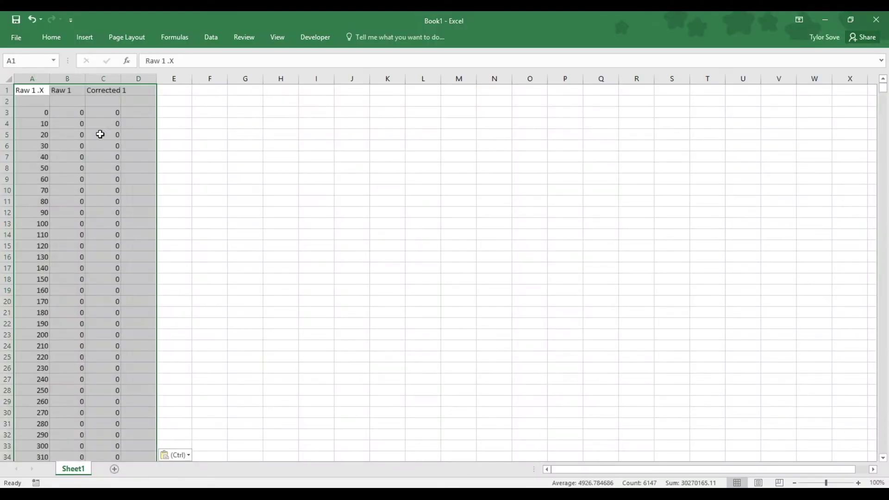
{"action": "left_click", "coordinate": [185, 136]}
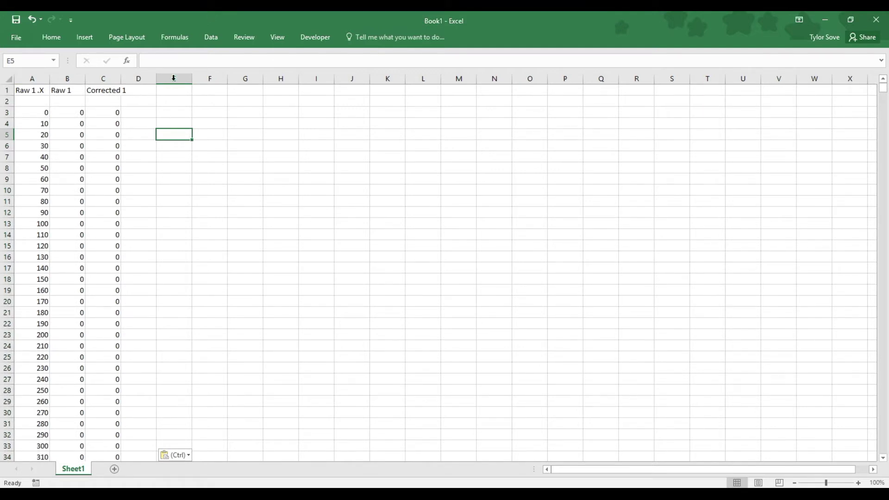
Step: Rename heading A1 to Energy (eV) and delete the Raw 1 counts column B
{"action": "left_click", "coordinate": [21, 89]}
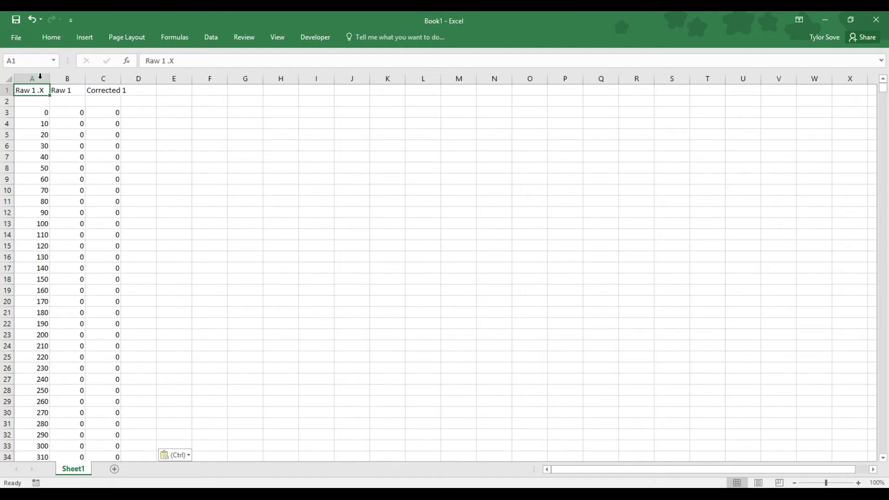
{"action": "left_click_drag", "start_coordinate": [185, 60], "coordinate": [114, 60]}
{"action": "type", "text": "E"}
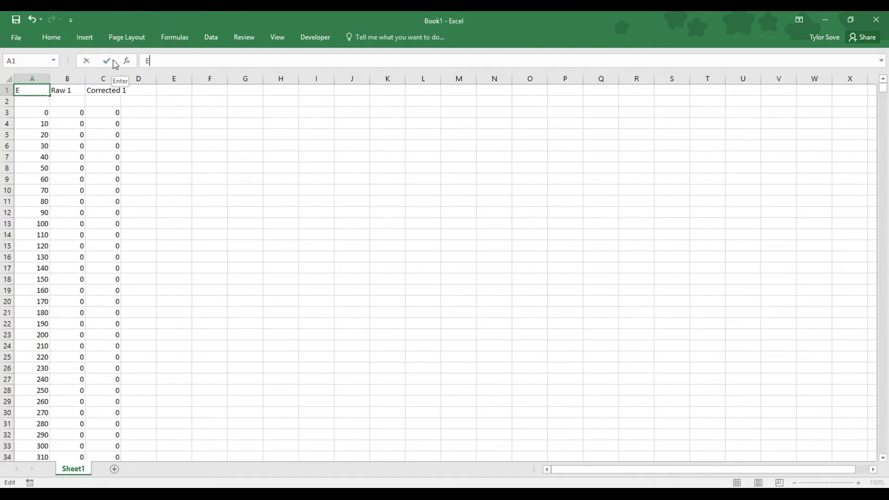
{"action": "type", "text": "nergy (eV)"}
{"action": "left_click", "coordinate": [114, 61]}
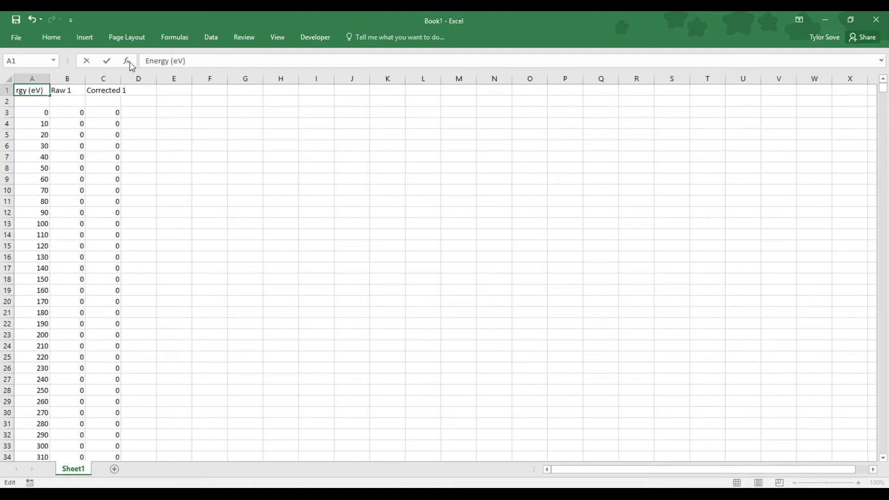
{"action": "right_click", "coordinate": [68, 82]}
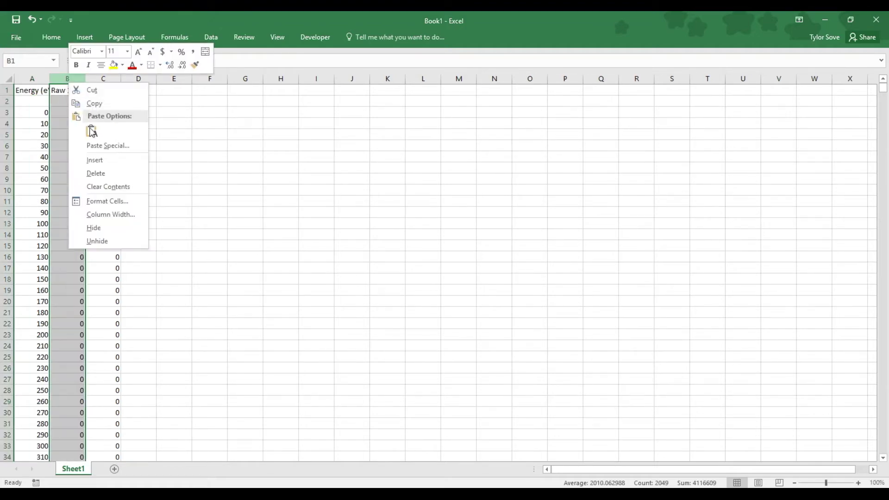
{"action": "left_click", "coordinate": [96, 174]}
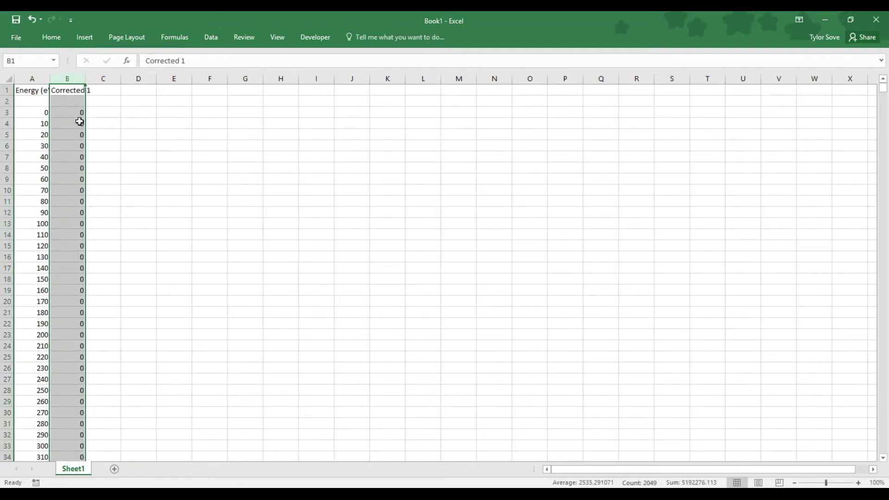
Step: Rename the Corrected 1 heading in B1 to Sample 1
{"action": "left_click", "coordinate": [73, 91]}
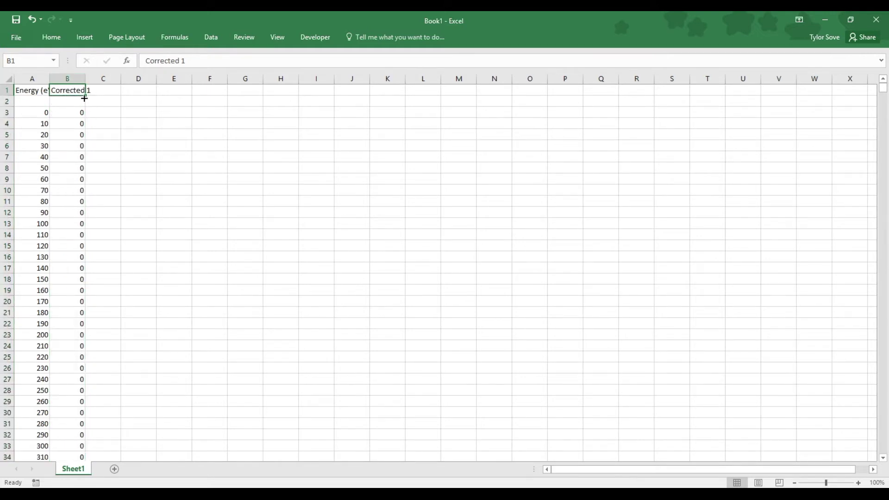
{"action": "mouse_move", "coordinate": [77, 88]}
{"action": "left_mouse_down"}
{"action": "mouse_move", "coordinate": [159, 88]}
{"action": "mouse_move", "coordinate": [72, 102]}
{"action": "mouse_move", "coordinate": [61, 88]}
{"action": "left_mouse_up"}
{"action": "left_click_drag", "start_coordinate": [194, 60], "coordinate": [91, 66]}
{"action": "type", "text": "Sam"}
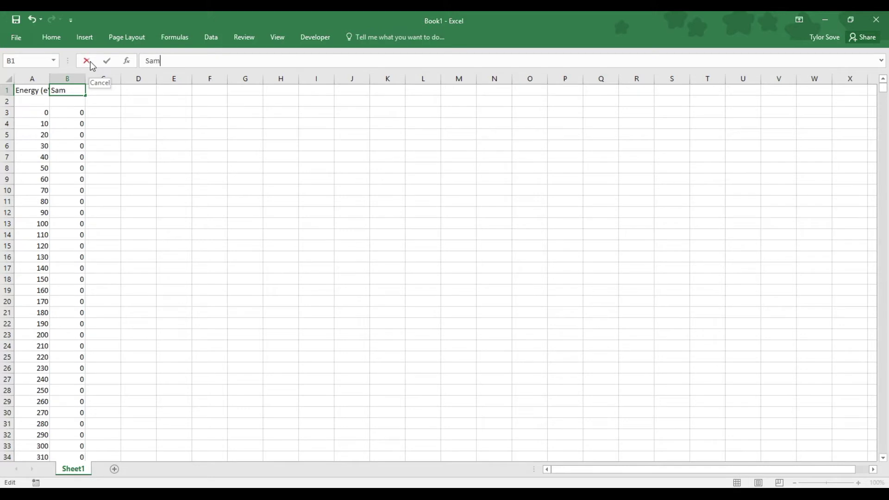
{"action": "type", "text": "ple 1"}
{"action": "left_click", "coordinate": [104, 103]}
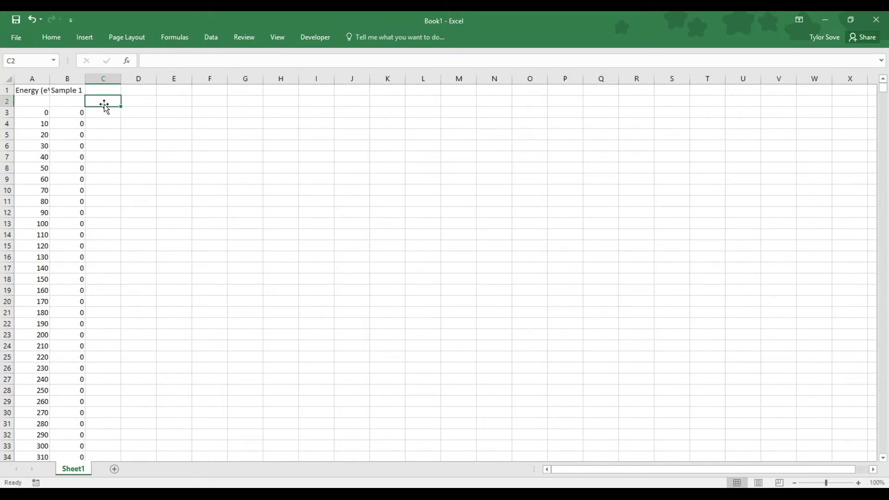
{"action": "left_click", "coordinate": [825, 20]}
Step: Close Sample 1, open Sample 2 in Notepad, and copy its data down to row 20470
{"action": "left_click", "coordinate": [586, 59]}
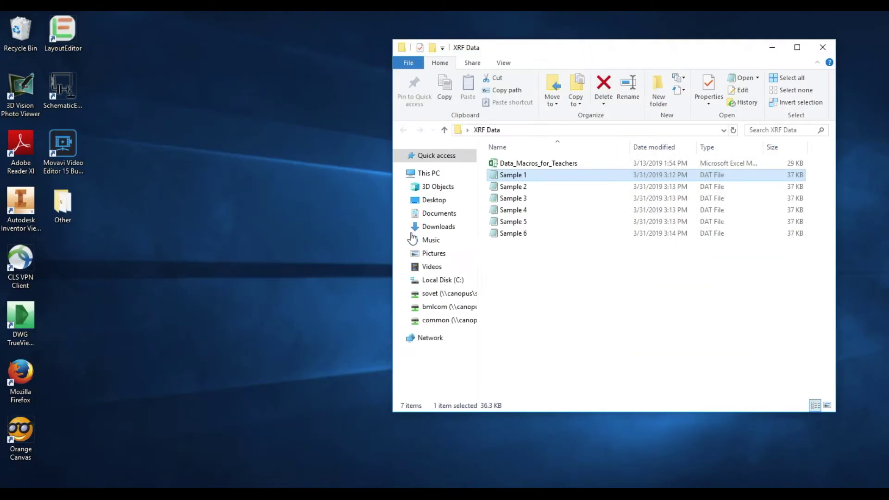
{"action": "double_click", "coordinate": [523, 187]}
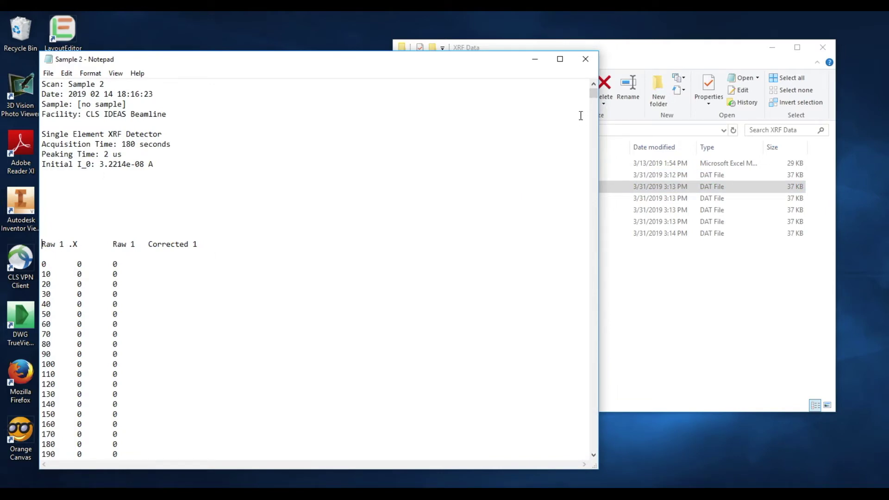
{"action": "left_click_drag", "start_coordinate": [593, 95], "coordinate": [596, 460]}
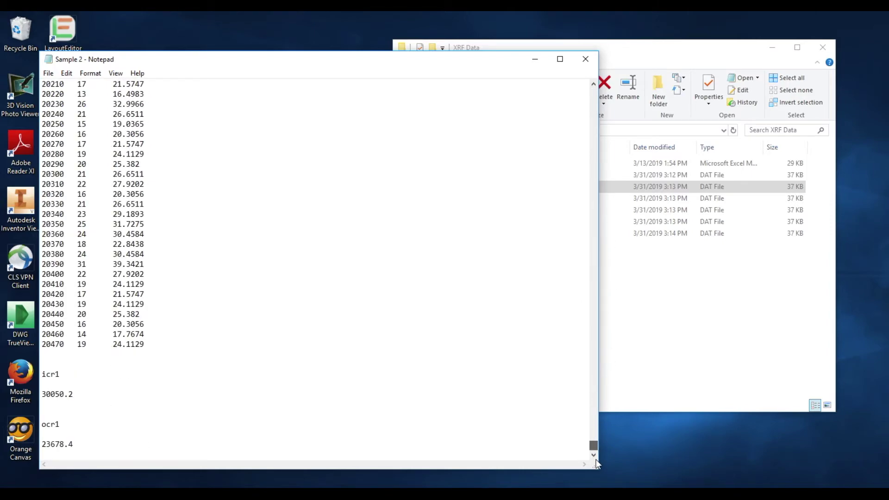
{"action": "left_click", "coordinate": [144, 344], "text": "shift"}
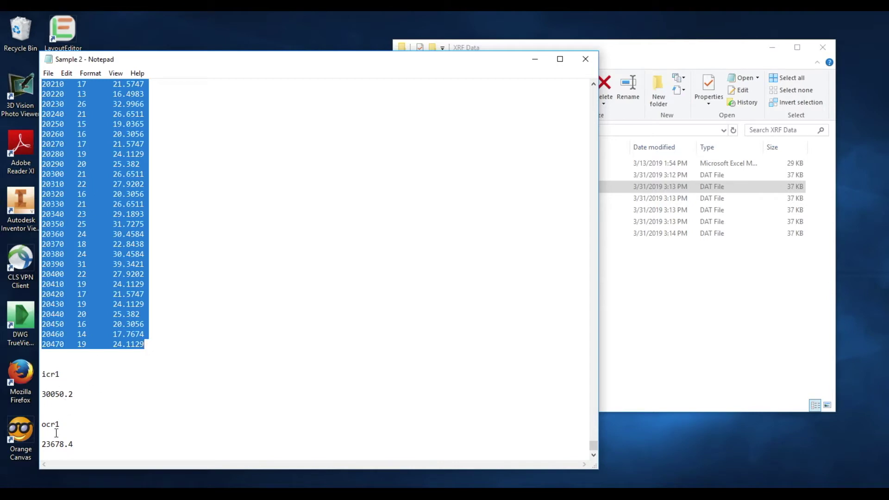
{"action": "right_click", "coordinate": [104, 236]}
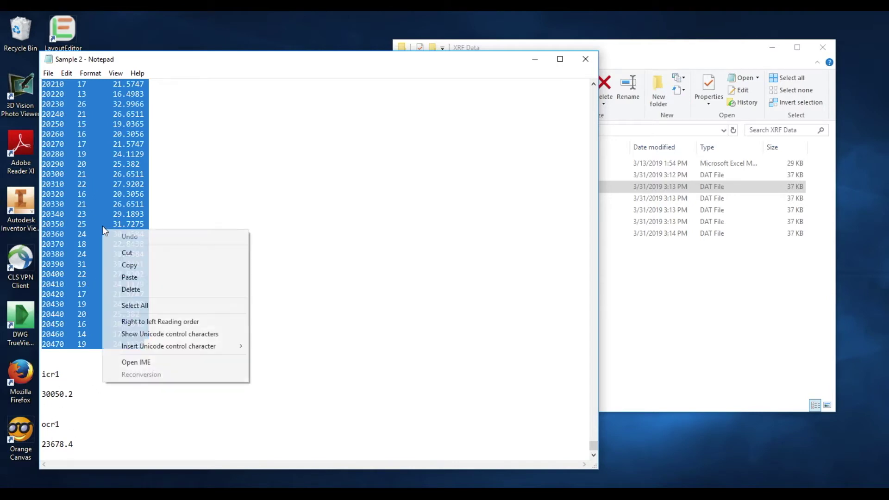
{"action": "left_click", "coordinate": [155, 265]}
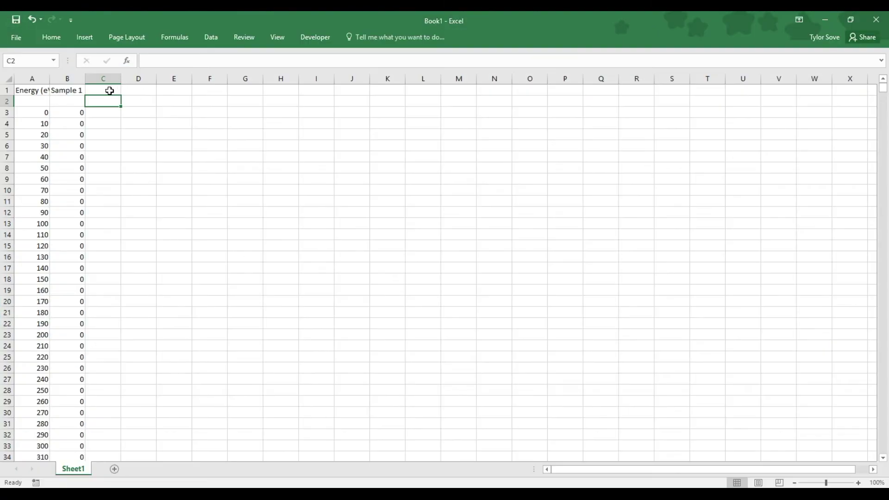
Step: Paste Sample 2's copied data starting at cell C1
{"action": "left_click", "coordinate": [107, 90]}
{"action": "right_click", "coordinate": [103, 90]}
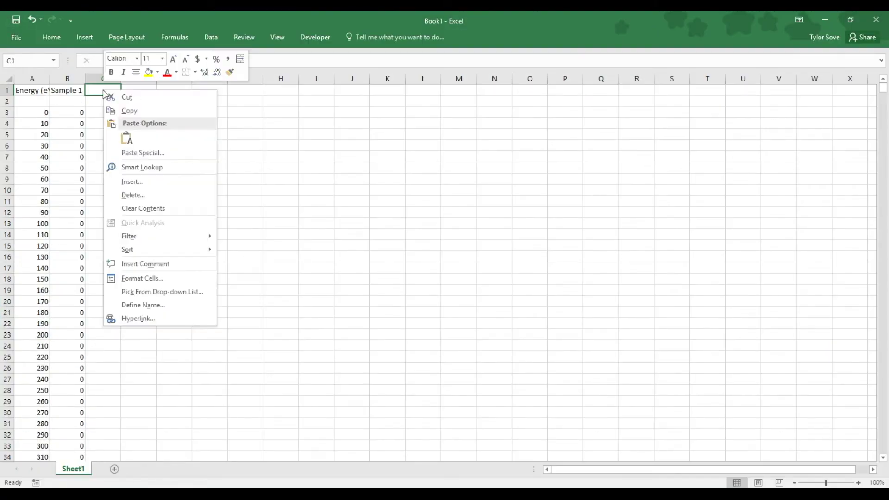
{"action": "left_click", "coordinate": [127, 138]}
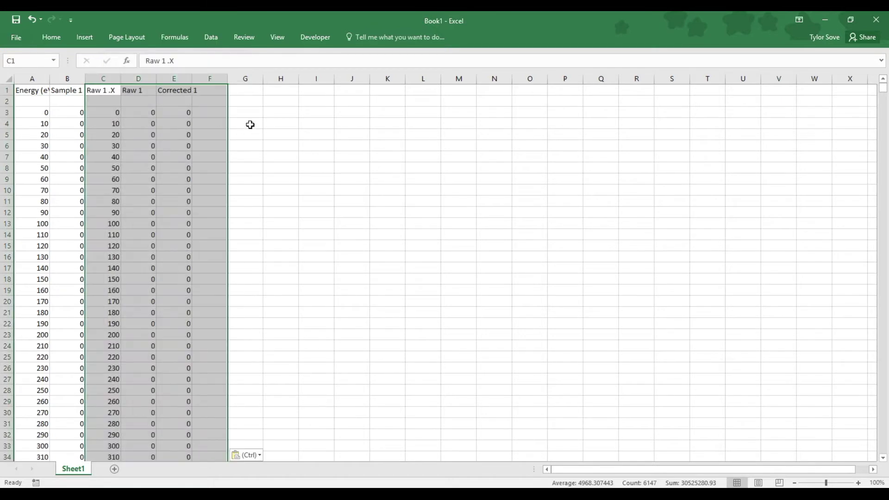
{"action": "left_click", "coordinate": [105, 88]}
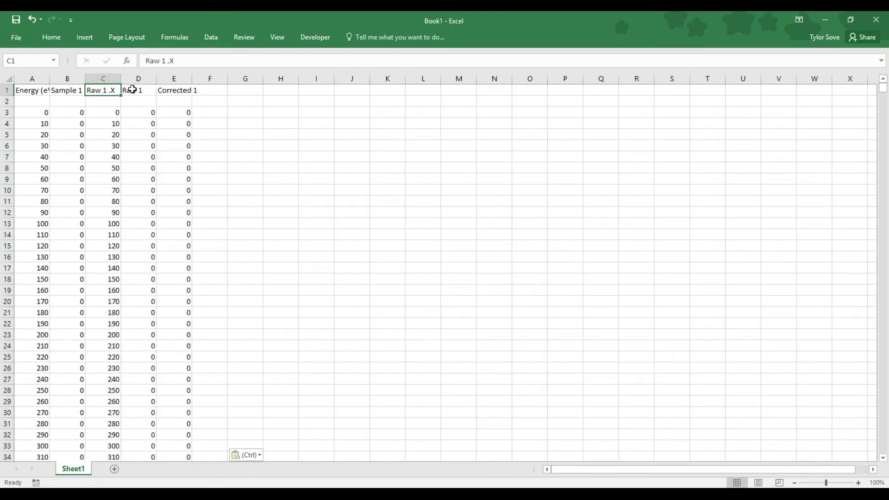
Step: Delete the Raw 1 .X and Raw 1 columns from the pasted Sample 2 data
{"action": "left_click", "coordinate": [135, 90]}
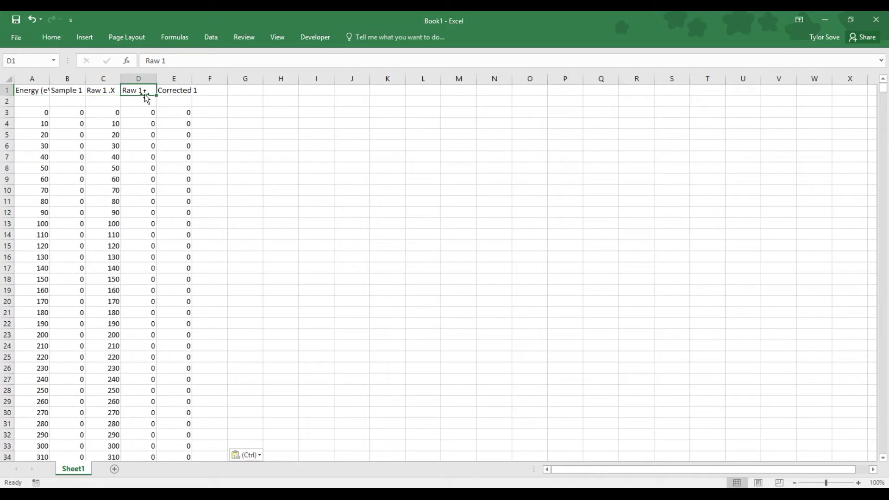
{"action": "left_click", "coordinate": [103, 77]}
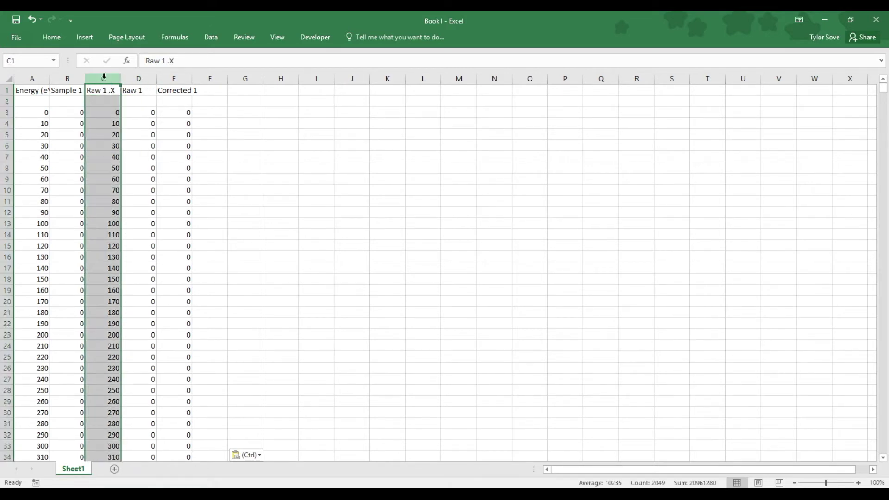
{"action": "left_click", "coordinate": [140, 78], "text": "ctrl"}
{"action": "right_click", "coordinate": [141, 78]}
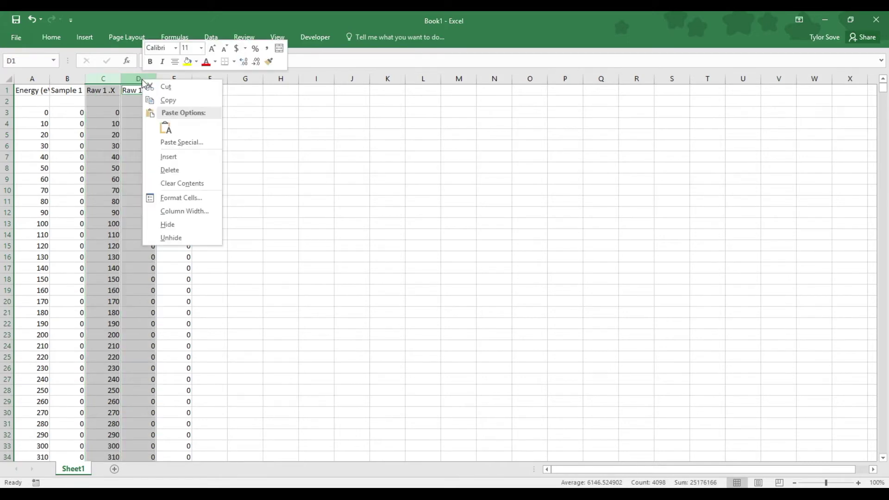
{"action": "left_click", "coordinate": [170, 170]}
Step: Rename the Corrected 1 heading in C1 to Sample 2
{"action": "left_click", "coordinate": [102, 91]}
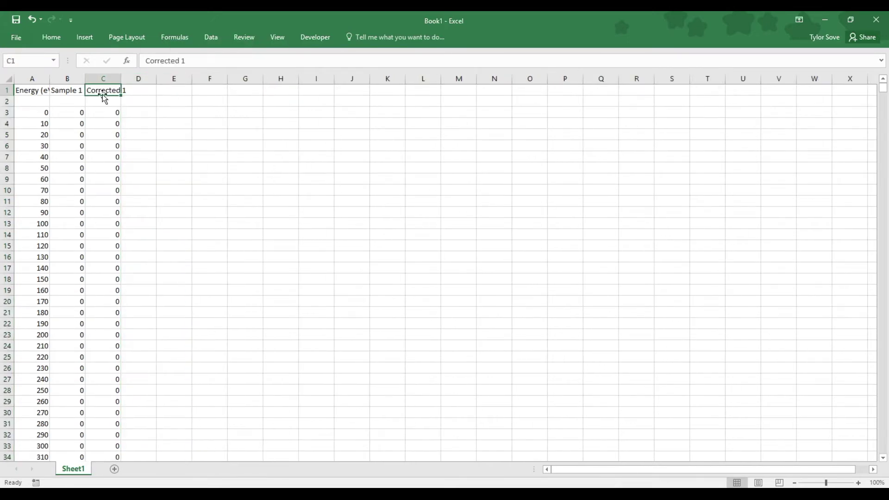
{"action": "left_click_drag", "start_coordinate": [188, 62], "coordinate": [131, 64]}
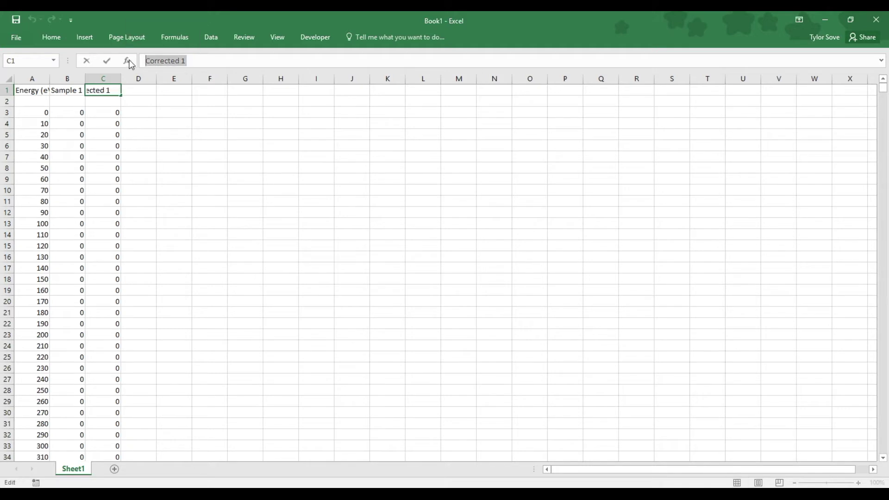
{"action": "type", "text": "Sample "}
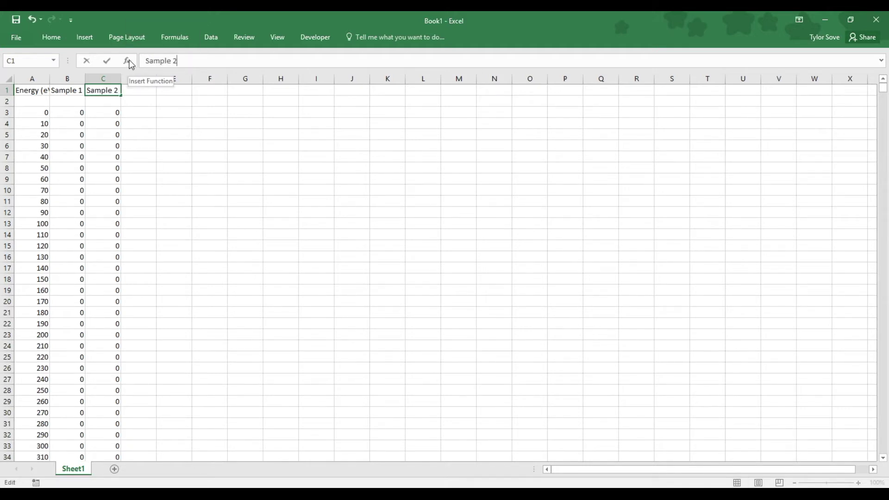
{"action": "type", "text": "2"}
{"action": "left_click", "coordinate": [193, 111]}
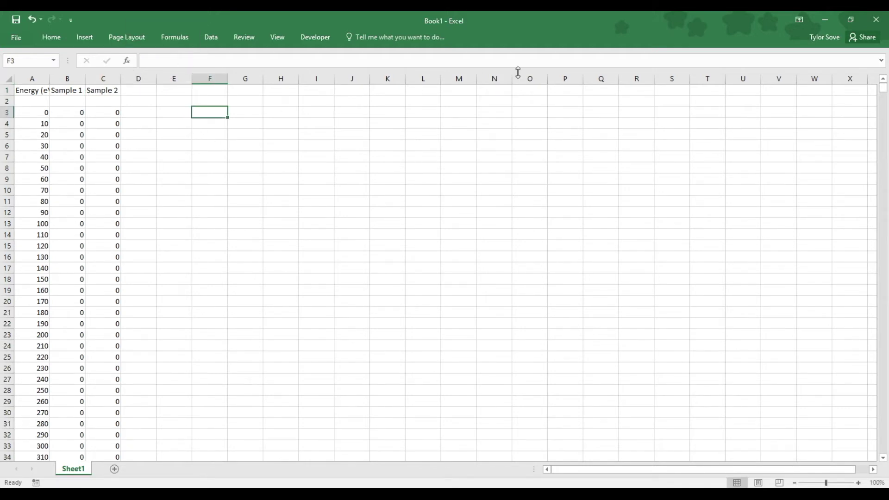
{"action": "left_click", "coordinate": [826, 19]}
Step: Close the Sample 2 text file and open Sample 3 in Notepad
{"action": "left_click", "coordinate": [597, 59]}
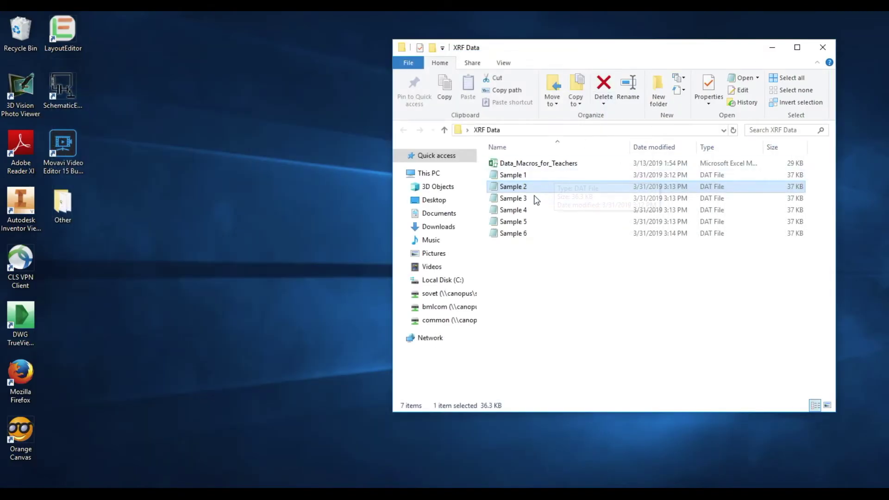
{"action": "left_click", "coordinate": [516, 203]}
{"action": "double_click", "coordinate": [516, 202]}
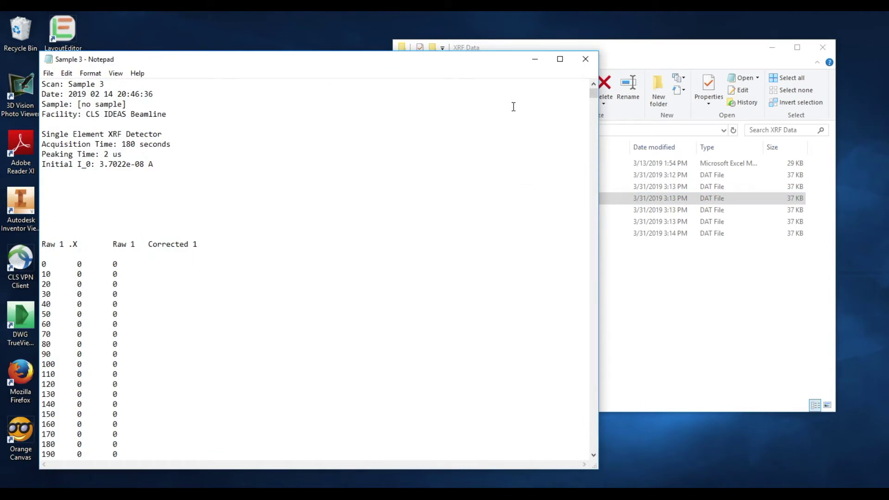
Step: Copy Sample 3's data table from Raw 1 .X through the 20470 row
{"action": "left_click", "coordinate": [41, 242]}
{"action": "left_click_drag", "start_coordinate": [597, 97], "coordinate": [598, 469]}
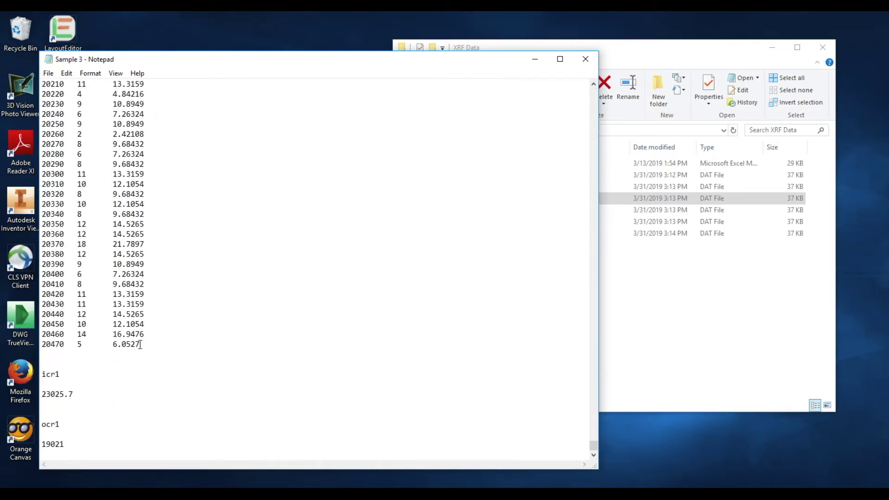
{"action": "left_click", "coordinate": [140, 344], "text": "shift"}
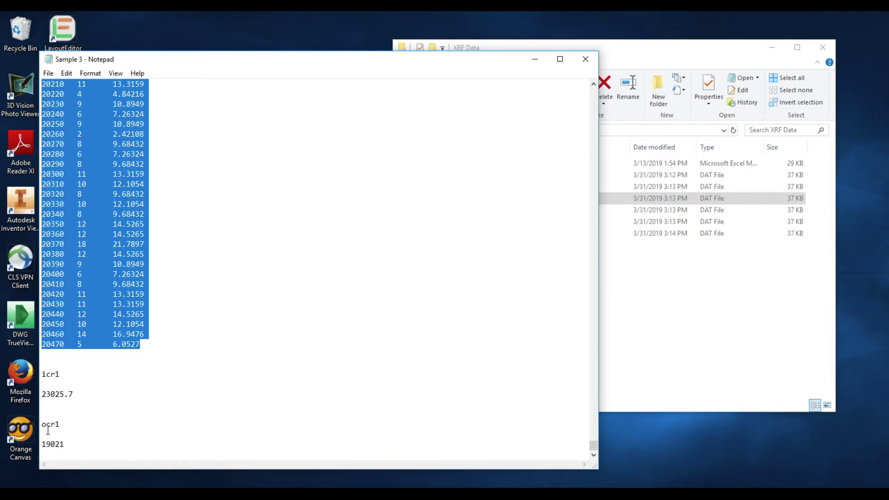
{"action": "right_click", "coordinate": [87, 278]}
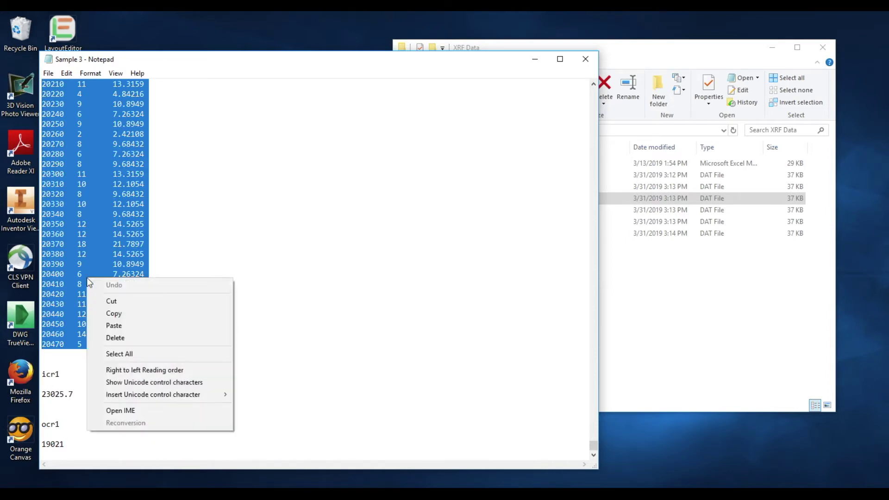
{"action": "left_click", "coordinate": [136, 313]}
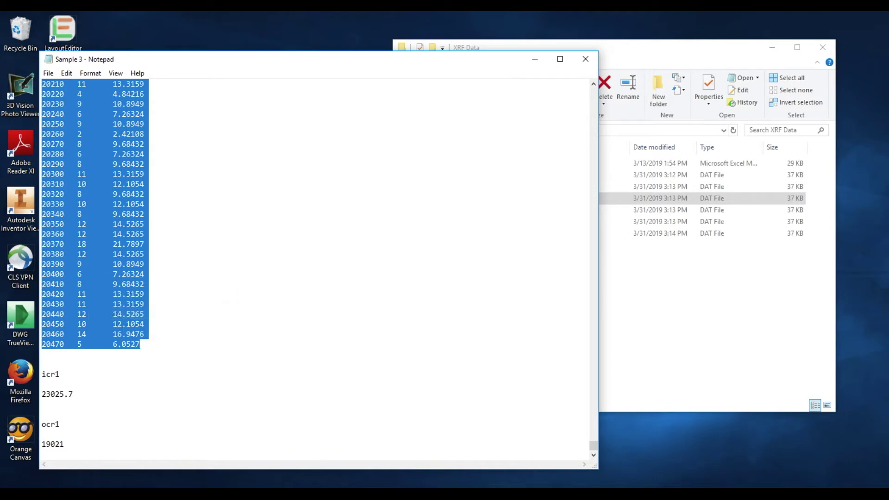
{"action": "key", "text": "alt+Tab"}
Step: Paste Sample 3's copied data starting at cell D1
{"action": "left_click", "coordinate": [141, 91]}
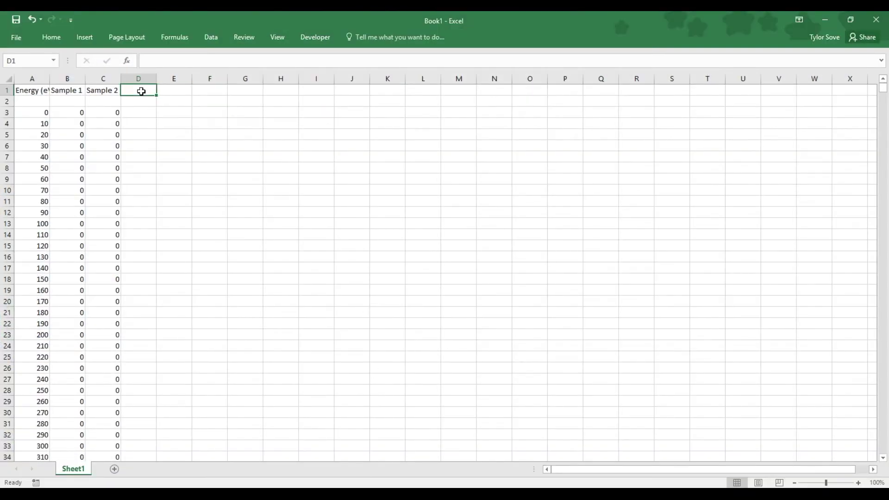
{"action": "right_click", "coordinate": [141, 91]}
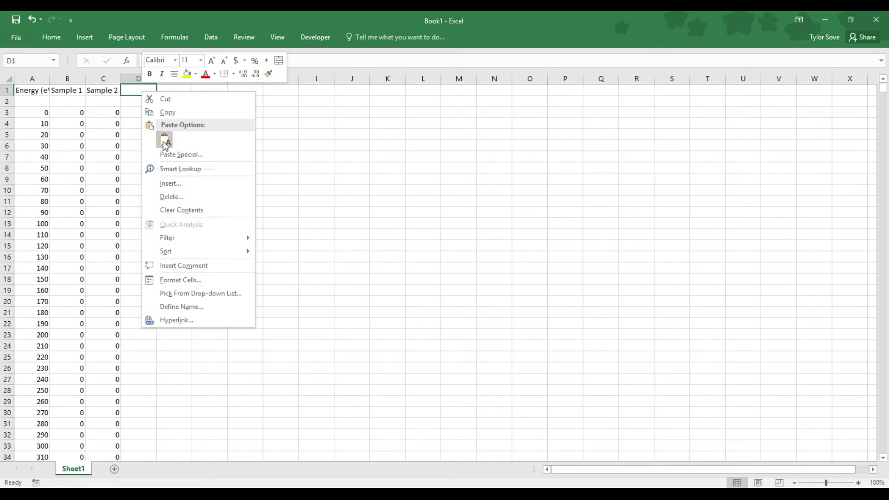
{"action": "left_click", "coordinate": [164, 140]}
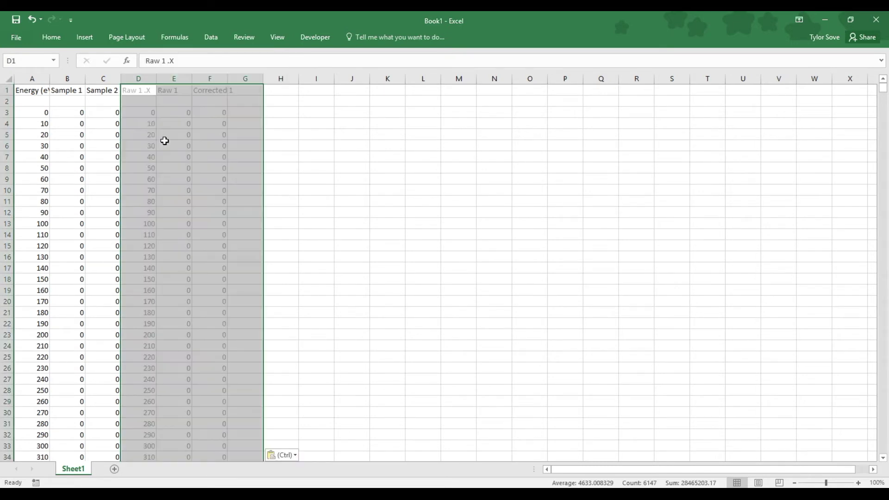
{"action": "left_click", "coordinate": [138, 89]}
{"action": "left_click", "coordinate": [138, 89]}
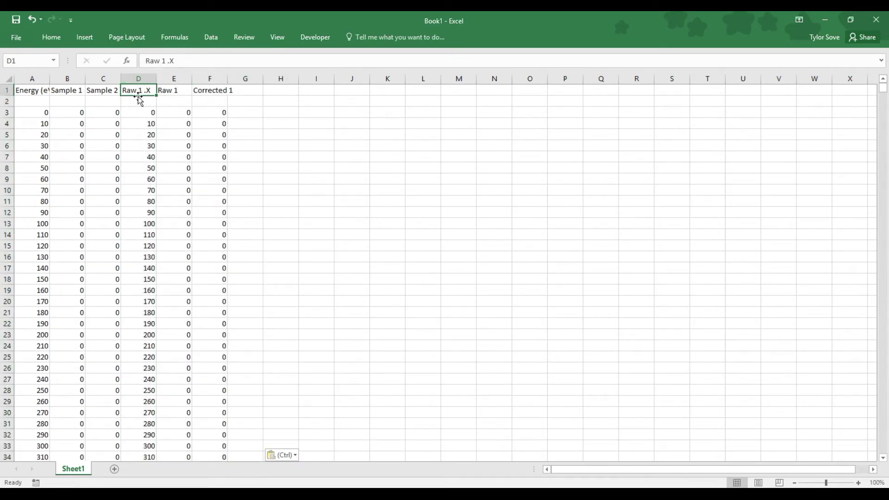
Step: Delete the Raw 1 .X and Raw 1 columns D:E from the pasted data
{"action": "left_click", "coordinate": [166, 91]}
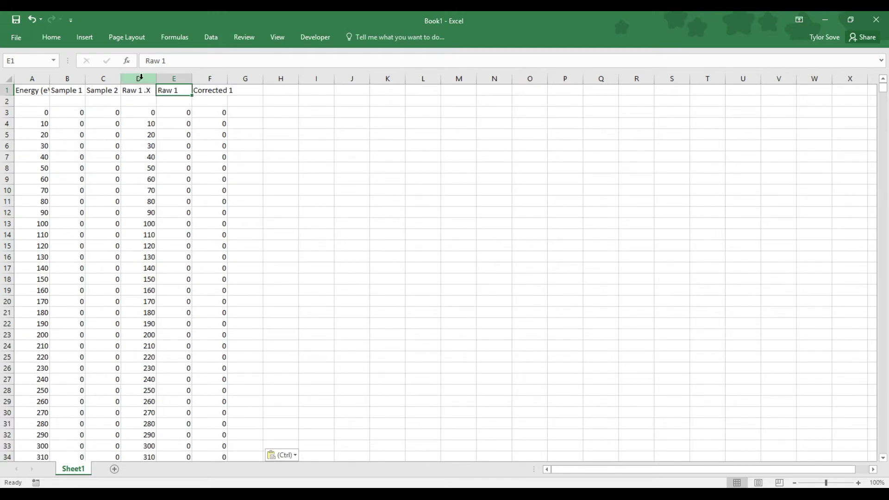
{"action": "left_click", "coordinate": [141, 78]}
{"action": "left_click", "coordinate": [165, 77], "text": "ctrl"}
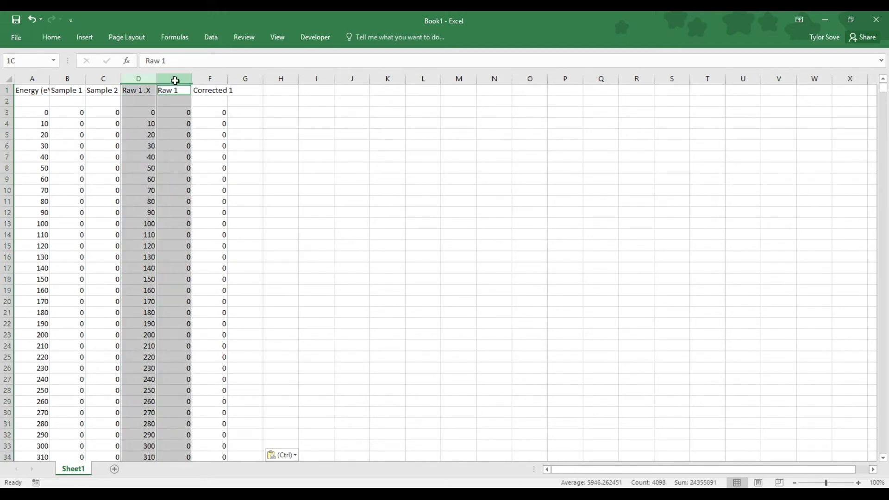
{"action": "right_click", "coordinate": [174, 80]}
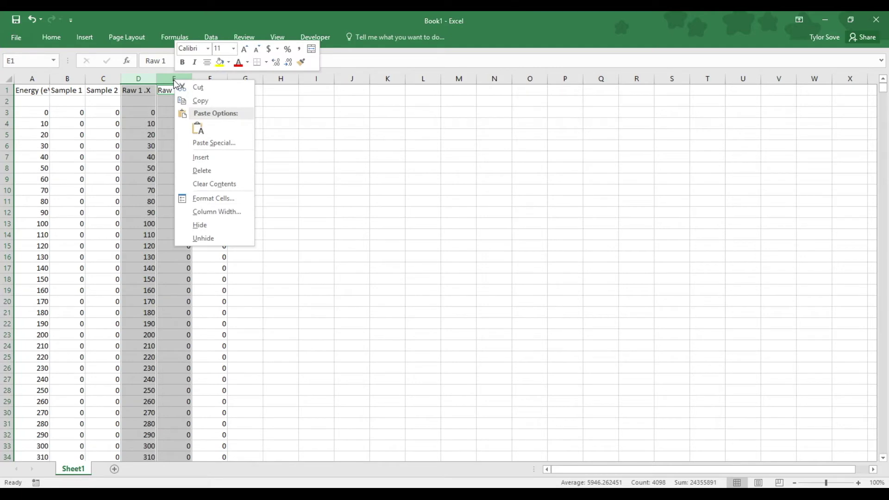
{"action": "left_click", "coordinate": [209, 170]}
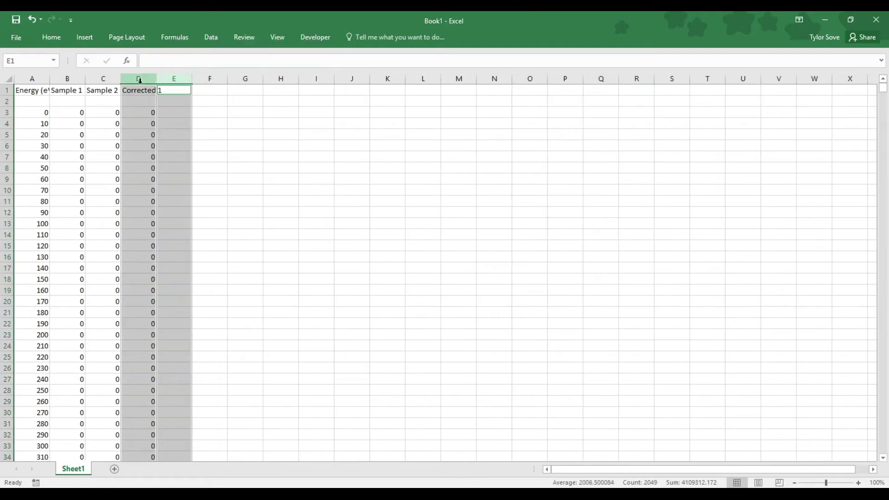
Step: Rename the Corrected 1 heading in D1 to Sample 3
{"action": "left_click", "coordinate": [139, 91]}
{"action": "left_click_drag", "start_coordinate": [188, 61], "coordinate": [141, 64]}
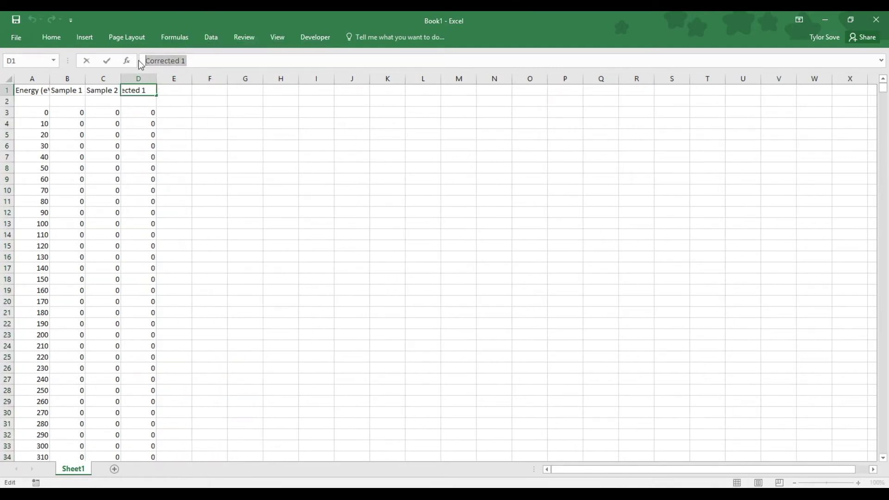
{"action": "type", "text": "Sample 3"}
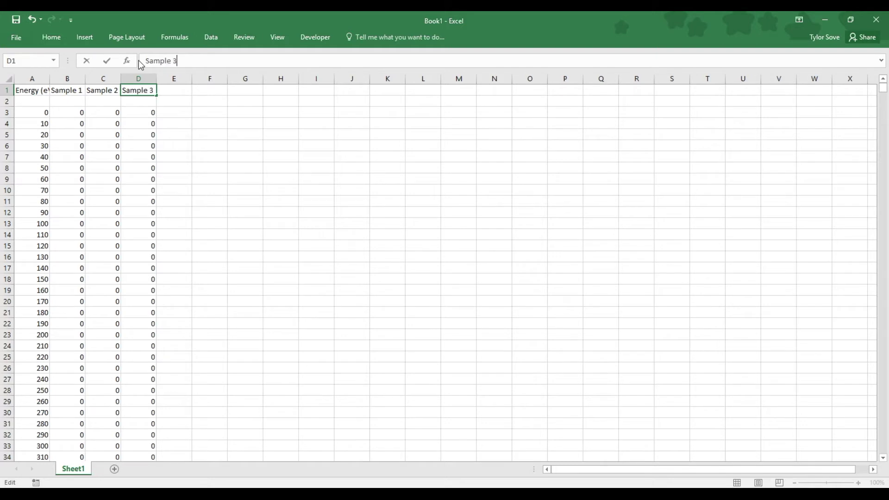
{"action": "left_click", "coordinate": [164, 102]}
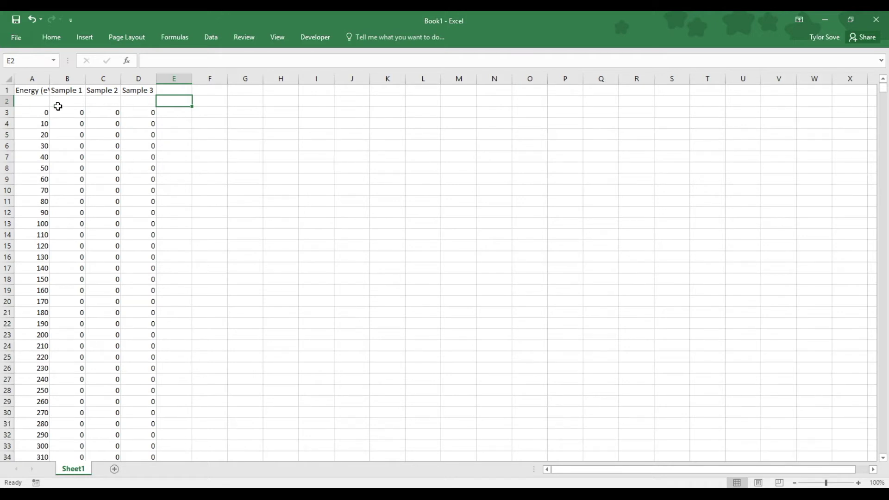
Step: Delete the empty row 2 so the data starts at energy 0 under the headings
{"action": "left_click", "coordinate": [6, 102]}
{"action": "right_click", "coordinate": [4, 102]}
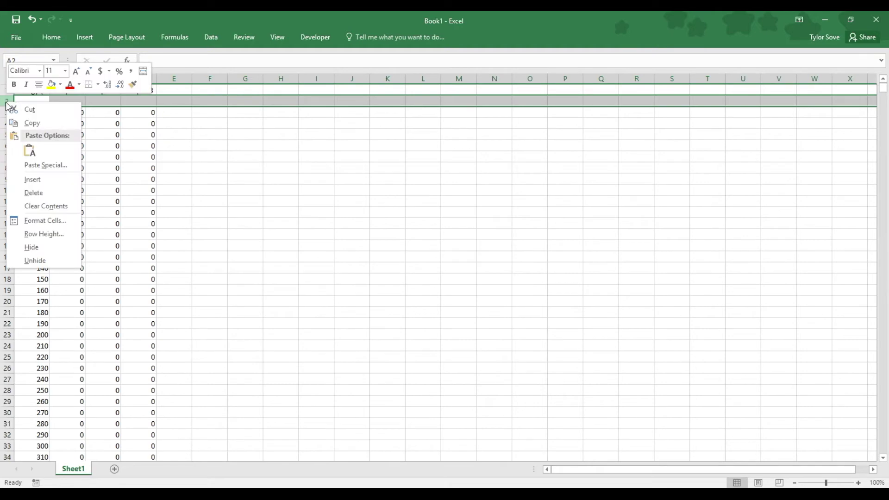
{"action": "left_click", "coordinate": [38, 193]}
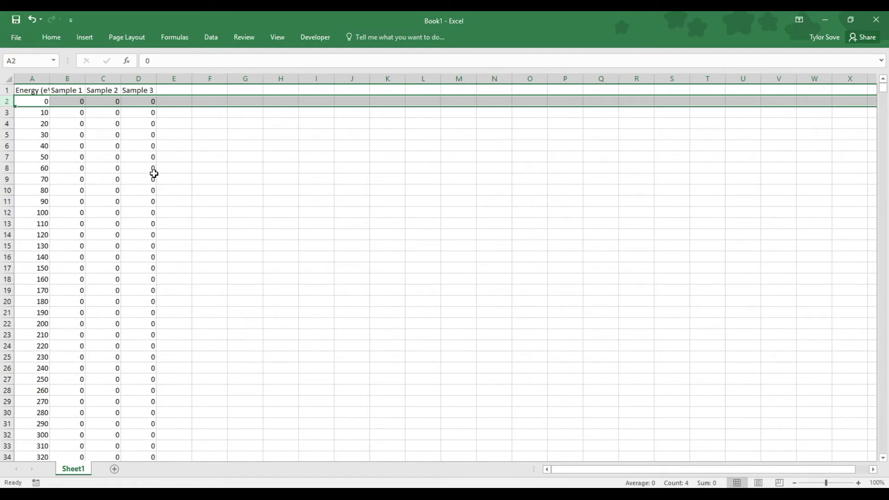
{"action": "left_click", "coordinate": [205, 159]}
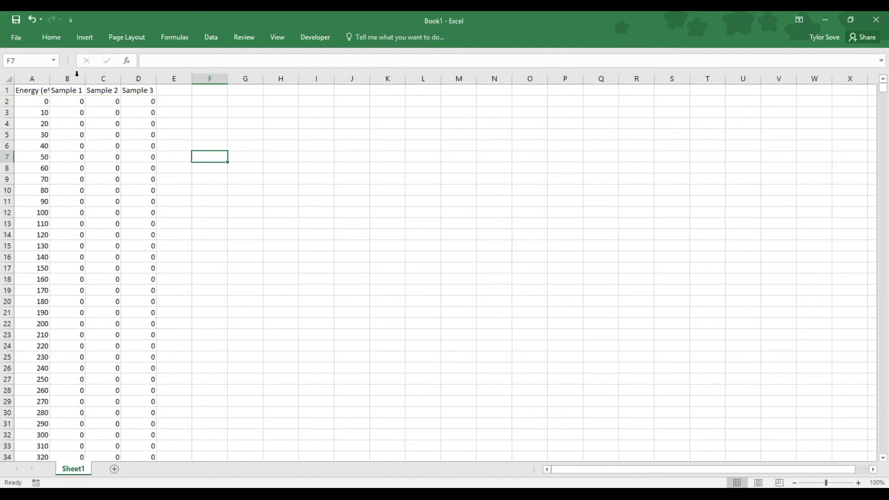
Step: Select columns A through D and insert a Scatter with Smooth Lines chart
{"action": "left_click", "coordinate": [35, 75]}
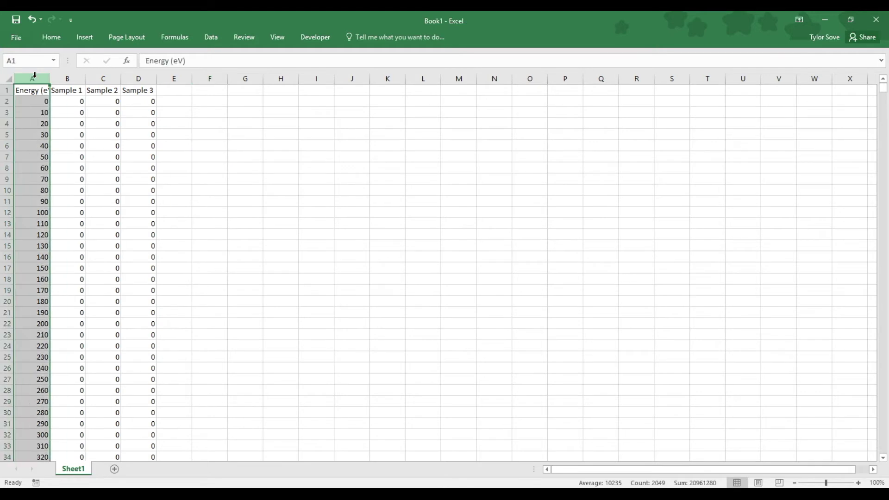
{"action": "left_click", "coordinate": [143, 77], "text": "shift"}
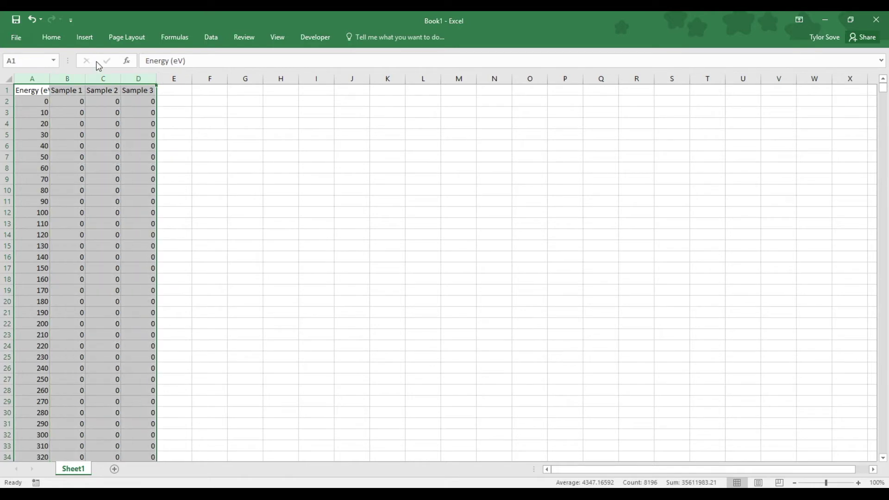
{"action": "left_click", "coordinate": [85, 39]}
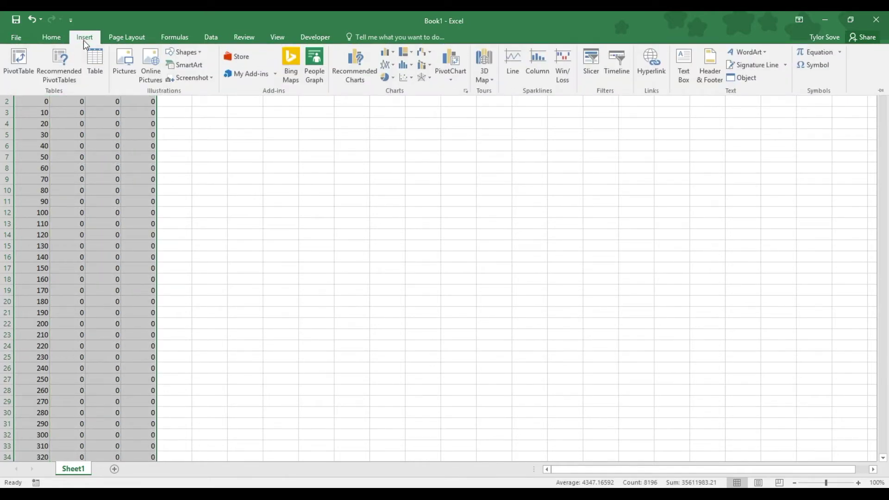
{"action": "left_click", "coordinate": [407, 78]}
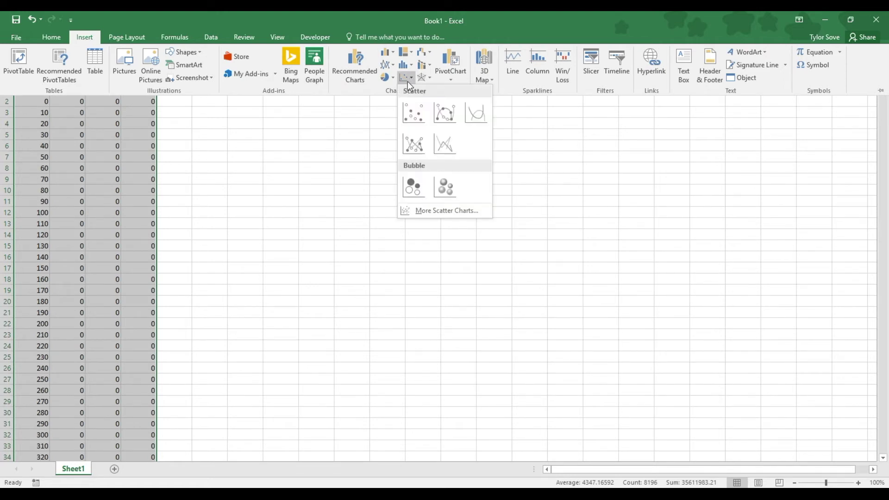
{"action": "left_click", "coordinate": [477, 113]}
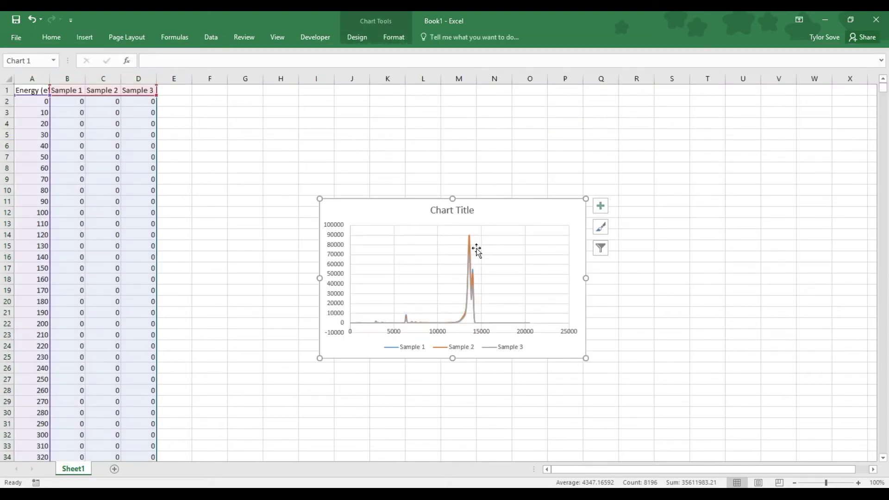
Step: Move the chart to A1, stretch it to S34, and title it XRF Example
{"action": "left_click_drag", "start_coordinate": [366, 207], "coordinate": [82, 100]}
{"action": "left_click_drag", "start_coordinate": [290, 246], "coordinate": [692, 456]}
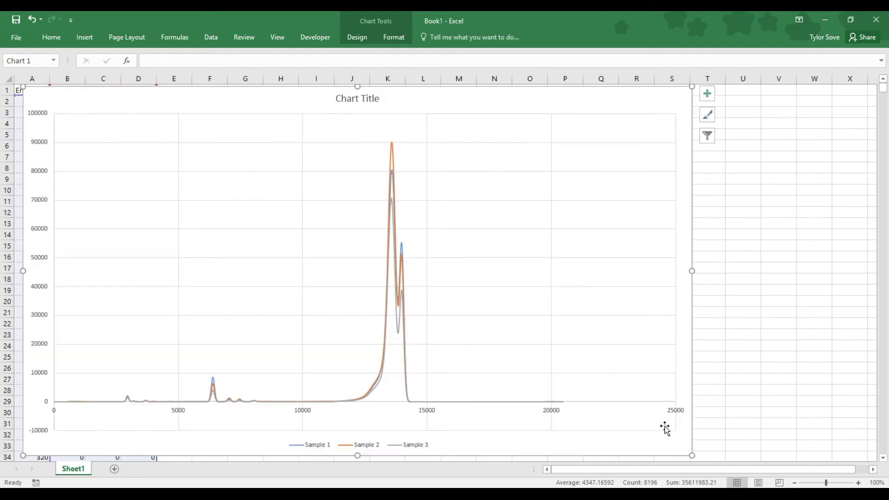
{"action": "left_click", "coordinate": [373, 98]}
{"action": "left_click_drag", "start_coordinate": [378, 97], "coordinate": [332, 98]}
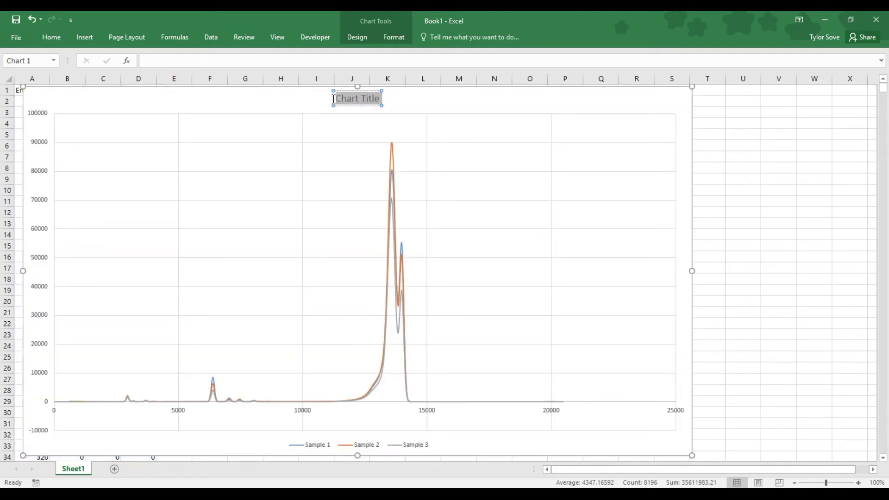
{"action": "type", "text": "XRF Example"}
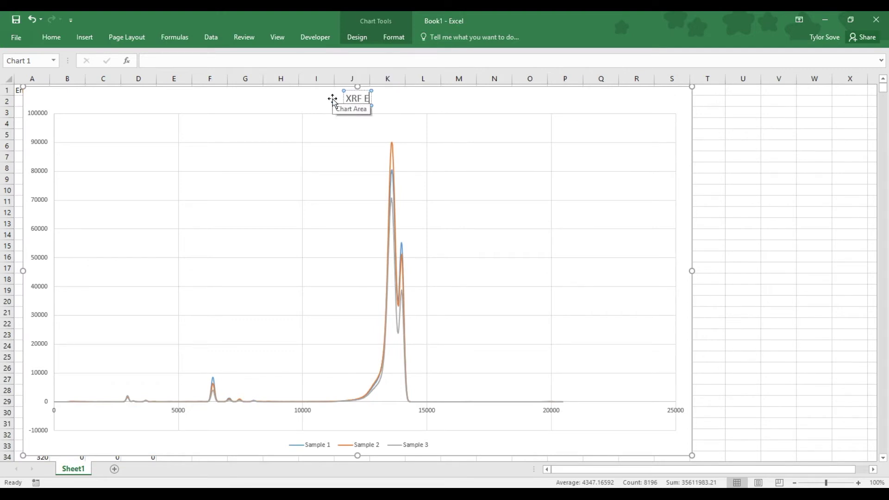
{"action": "left_click", "coordinate": [410, 99]}
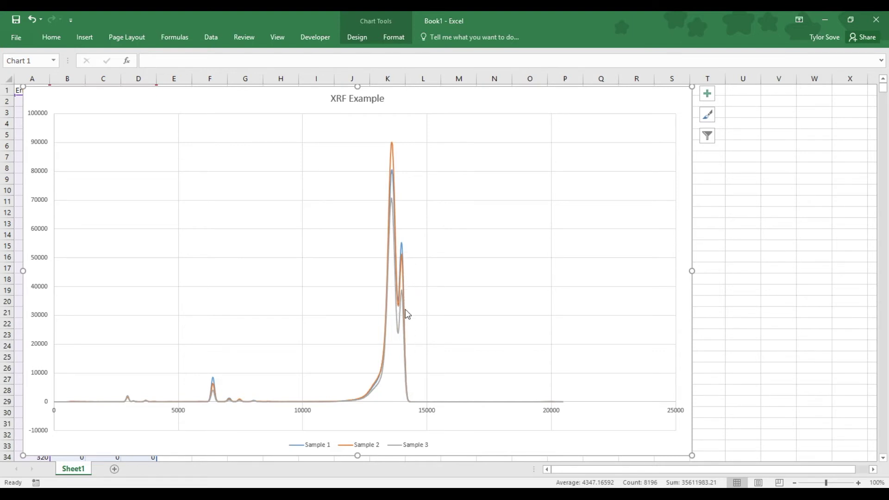
{"action": "mouse_move", "coordinate": [405, 310]}
{"action": "double_click", "coordinate": [309, 410]}
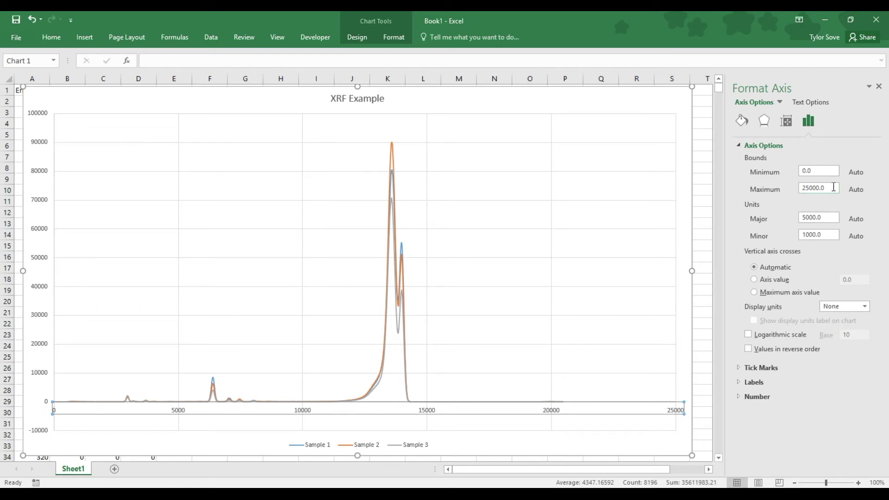
Step: Set the horizontal energy axis maximum to 13000 and minimum to 1000
{"action": "left_click_drag", "start_coordinate": [833, 187], "coordinate": [773, 192]}
{"action": "type", "text": "13000"}
{"action": "key", "text": "Return"}
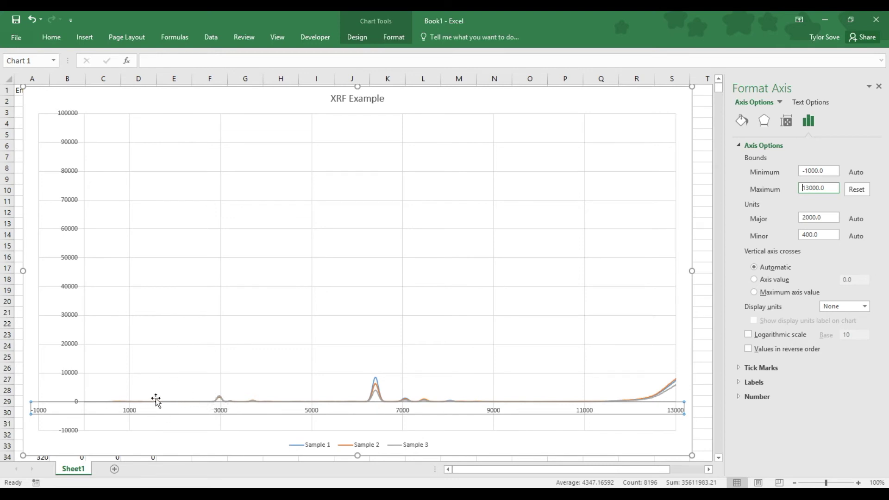
{"action": "left_click", "coordinate": [828, 170]}
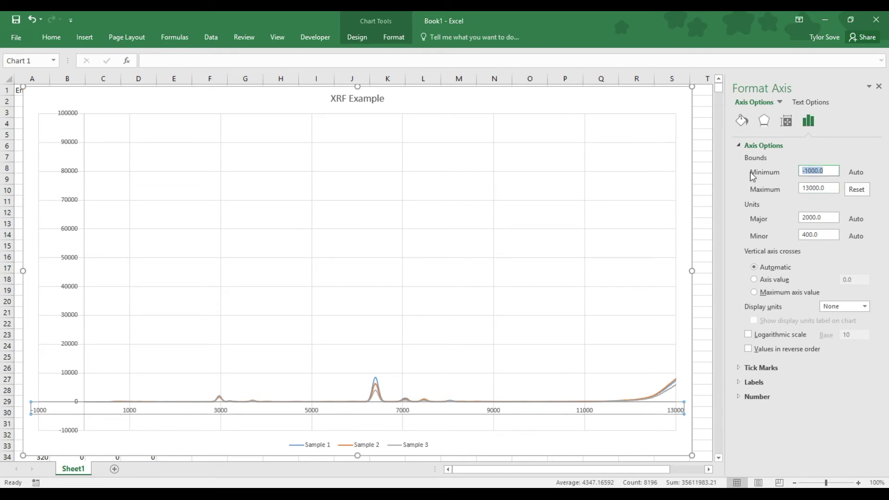
{"action": "type", "text": "100"}
{"action": "key", "text": "Return"}
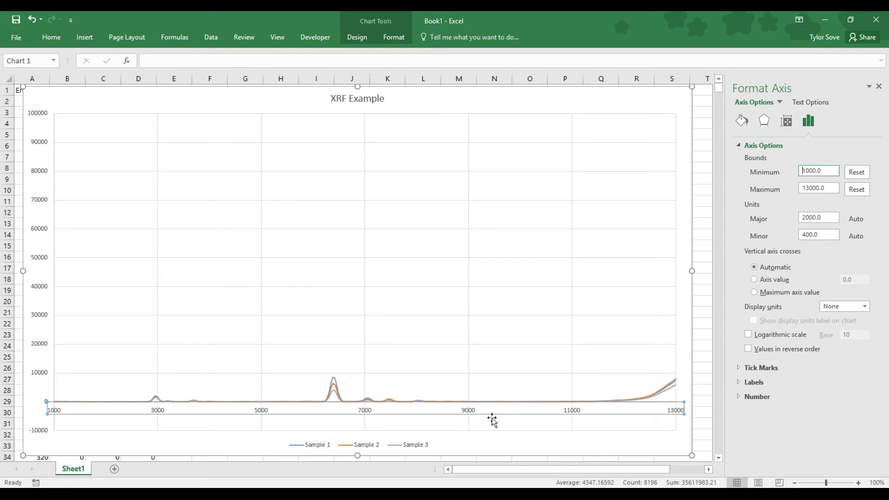
Step: Switch to the vertical count axis and set its minimum to 0
{"action": "left_click", "coordinate": [41, 292]}
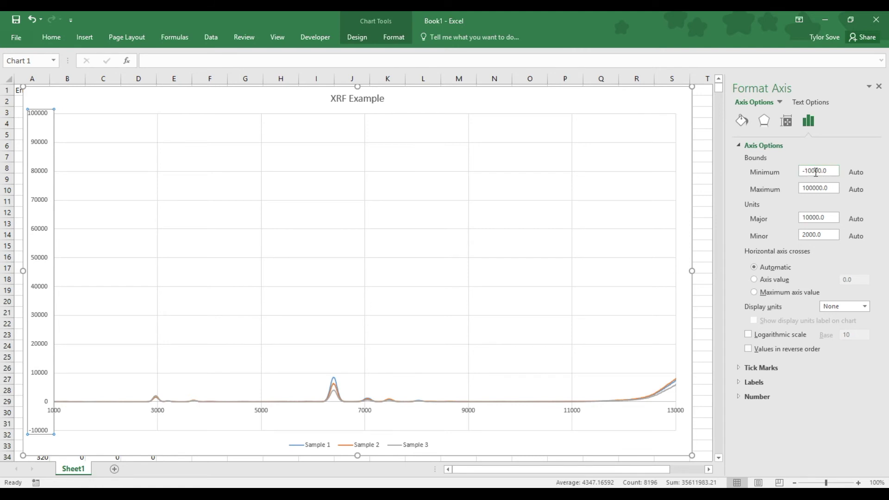
{"action": "left_click_drag", "start_coordinate": [835, 171], "coordinate": [757, 174]}
{"action": "type", "text": "0"}
{"action": "key", "text": "Return"}
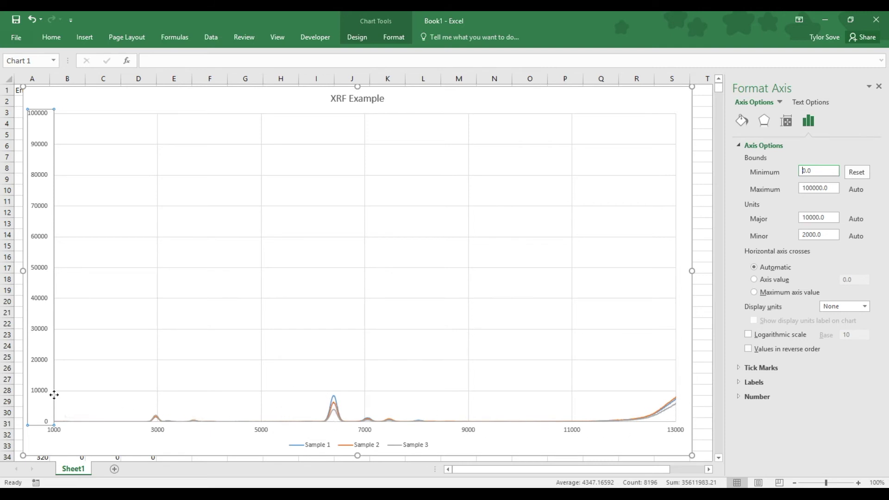
Step: Set the vertical axis maximum to 9000 and its major unit to 500
{"action": "left_click", "coordinate": [819, 188]}
{"action": "key", "text": "BackSpace"}
{"action": "key", "text": "Return"}
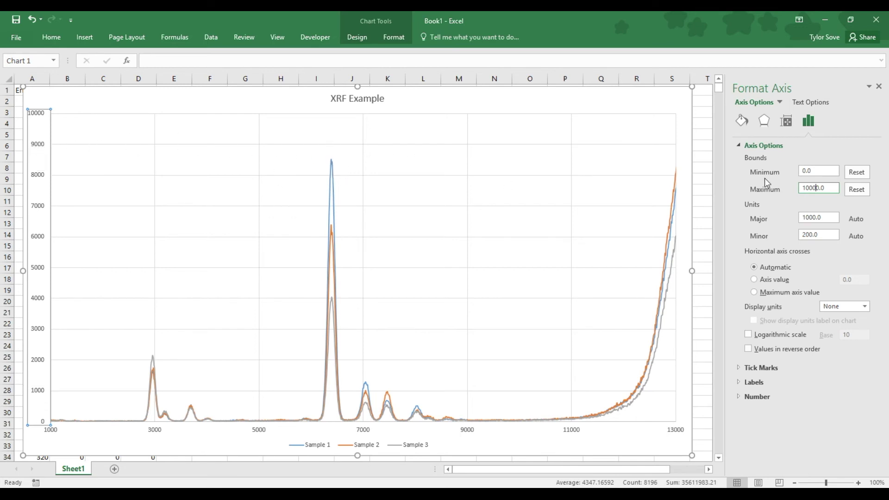
{"action": "key", "text": "BackSpace"}
{"action": "key", "text": "BackSpace"}
{"action": "type", "text": "9"}
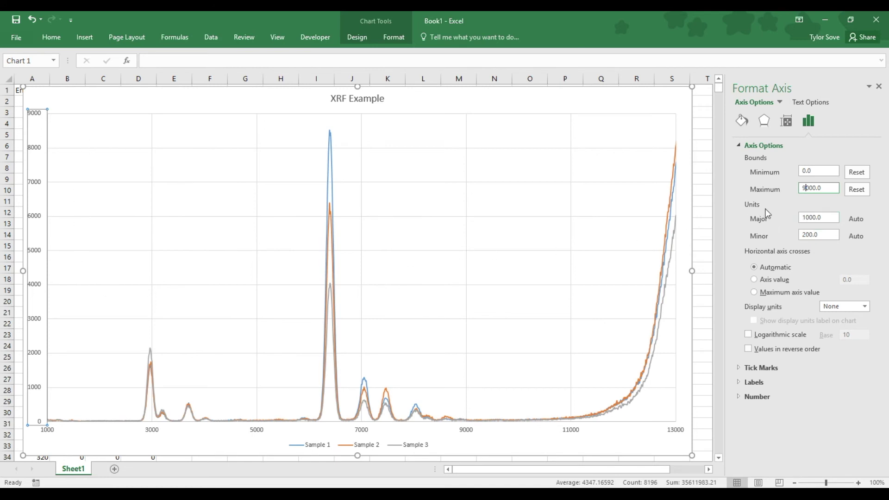
{"action": "left_click", "coordinate": [813, 214]}
{"action": "key", "text": "BackSpace"}
{"action": "key", "text": "BackSpace"}
{"action": "key", "text": "Return"}
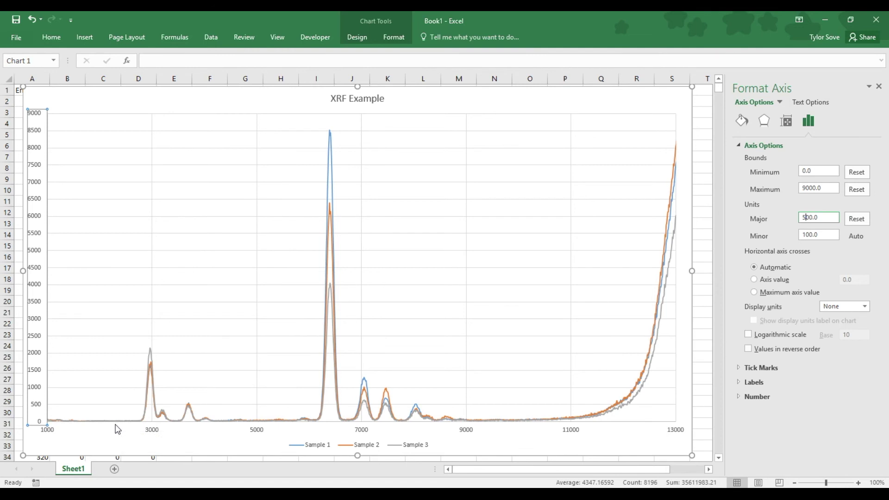
Step: Return to the energy axis and set its minimum to 2000
{"action": "left_click", "coordinate": [153, 429]}
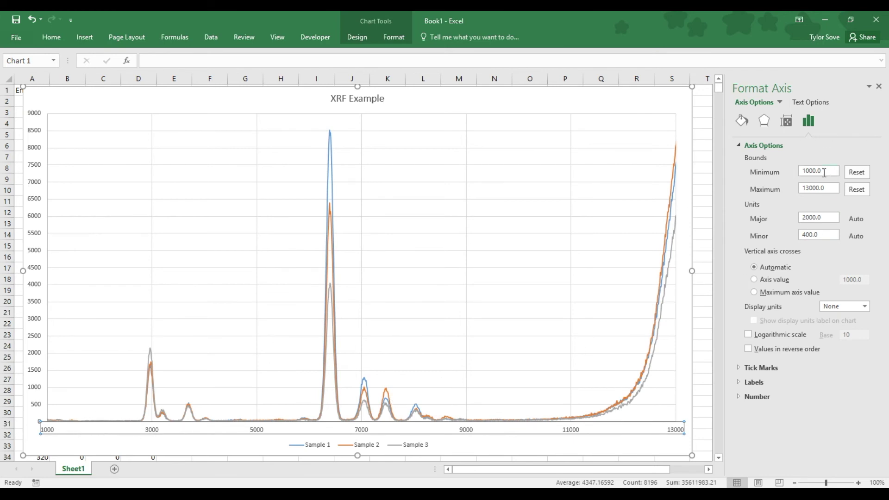
{"action": "left_click", "coordinate": [806, 171]}
{"action": "type", "text": "2"}
{"action": "key", "text": "Return"}
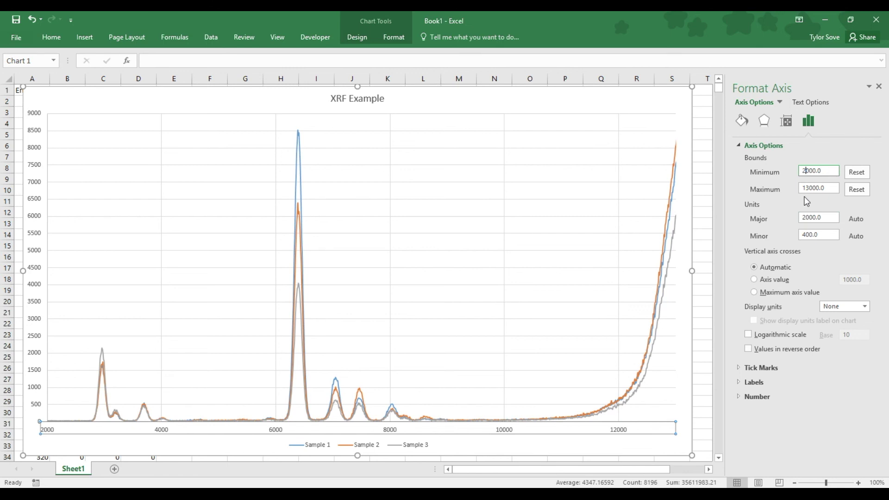
Step: Set the energy axis maximum to 12500 and major unit to 500, then close Format Axis
{"action": "left_click", "coordinate": [813, 188]}
{"action": "type", "text": "25"}
{"action": "key", "text": "Return"}
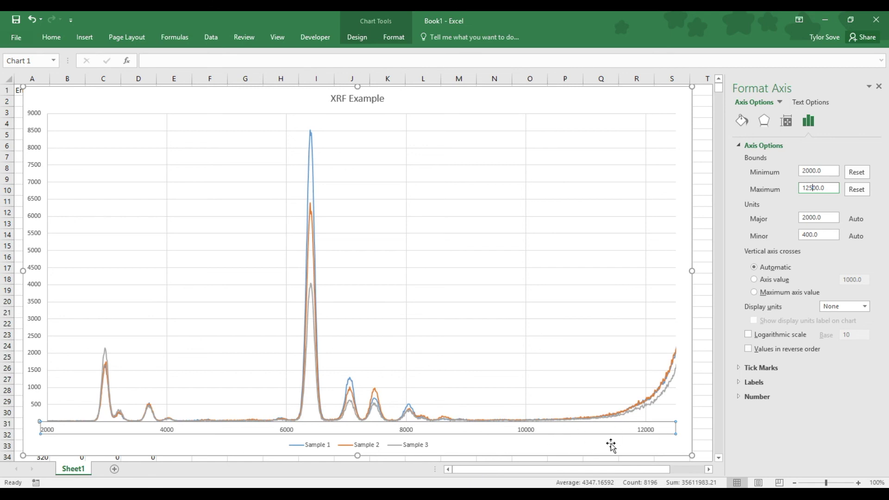
{"action": "left_click", "coordinate": [809, 217]}
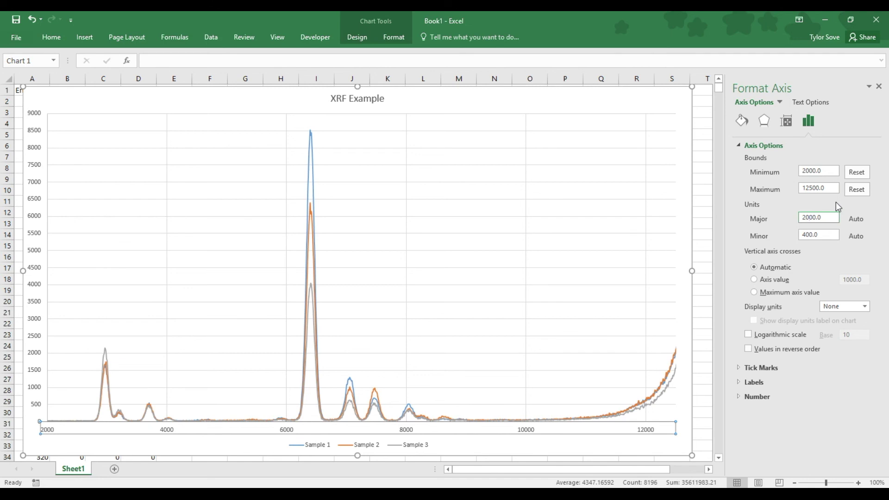
{"action": "type", "text": "5"}
{"action": "key", "text": "Return"}
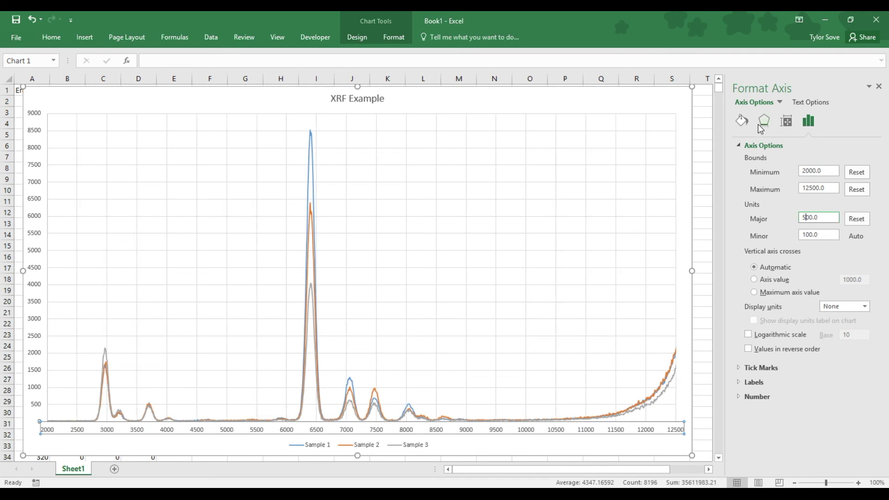
{"action": "left_click", "coordinate": [878, 87]}
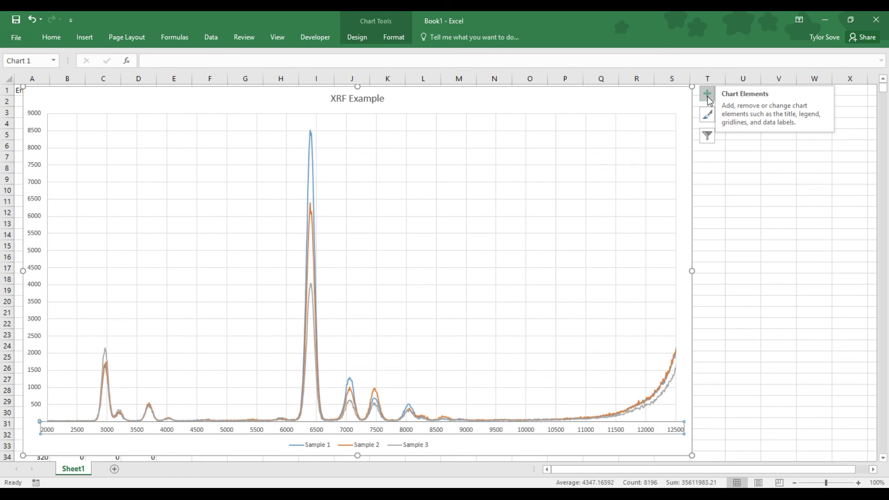
Step: Add axis titles to the chart and title the vertical axis 'Photon Count'
{"action": "left_click", "coordinate": [709, 98]}
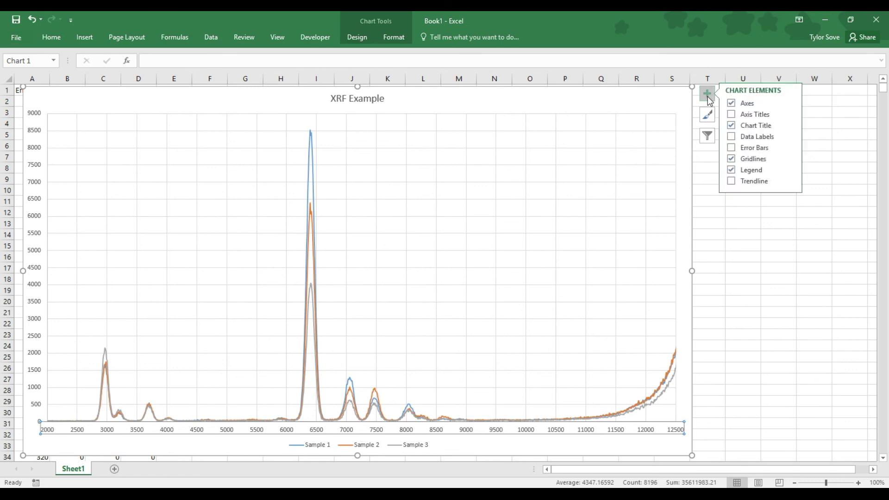
{"action": "left_click", "coordinate": [738, 116]}
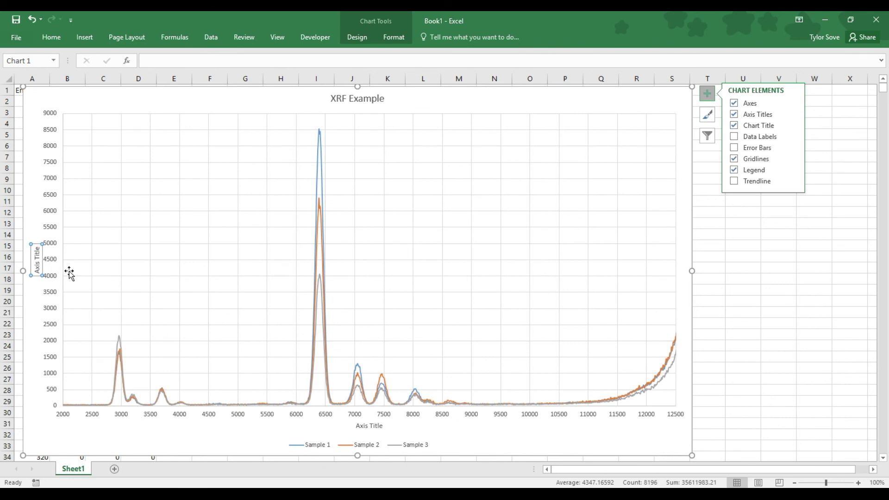
{"action": "triple_click", "coordinate": [37, 259]}
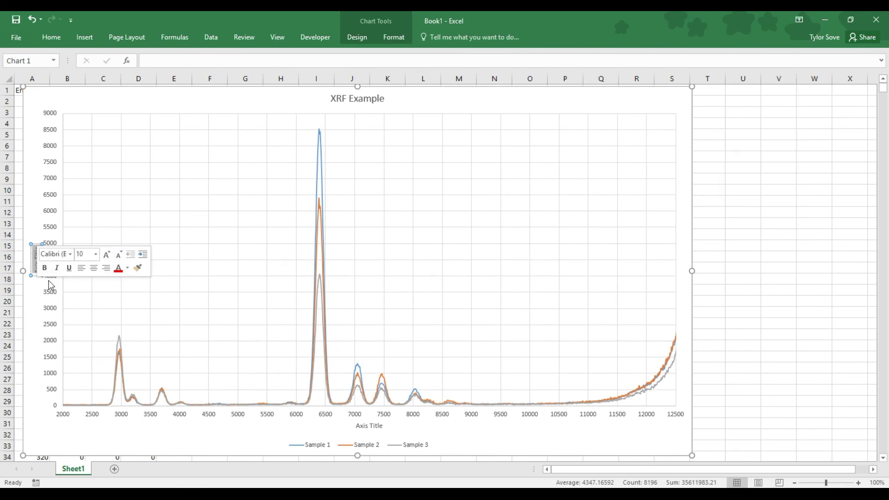
{"action": "type", "text": "Photon Count"}
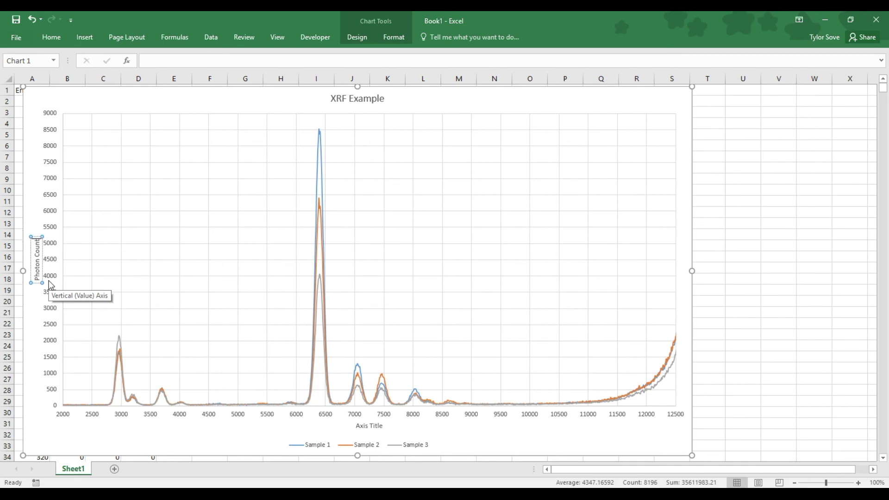
Step: Title the horizontal axis 'Energy (eV)'
{"action": "left_click", "coordinate": [368, 425]}
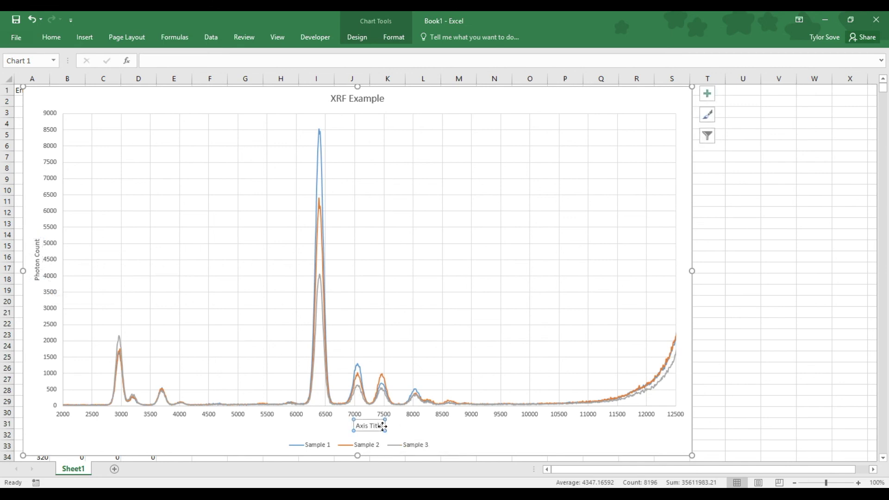
{"action": "left_click_drag", "start_coordinate": [383, 426], "coordinate": [330, 423]}
{"action": "type", "text": "En"}
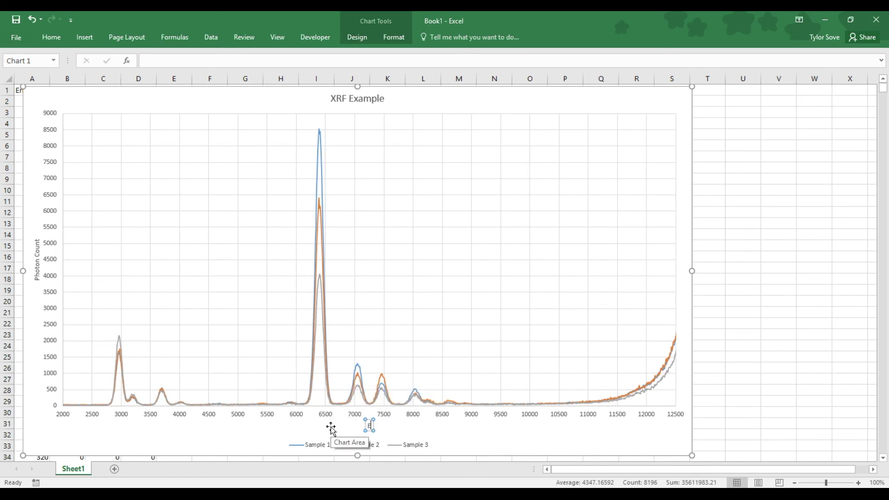
{"action": "type", "text": "ergy (eV)"}
{"action": "left_click", "coordinate": [454, 441]}
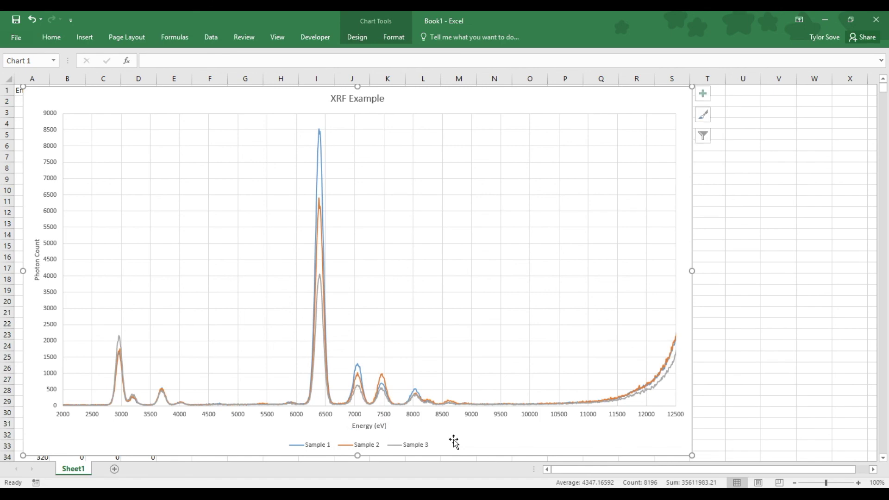